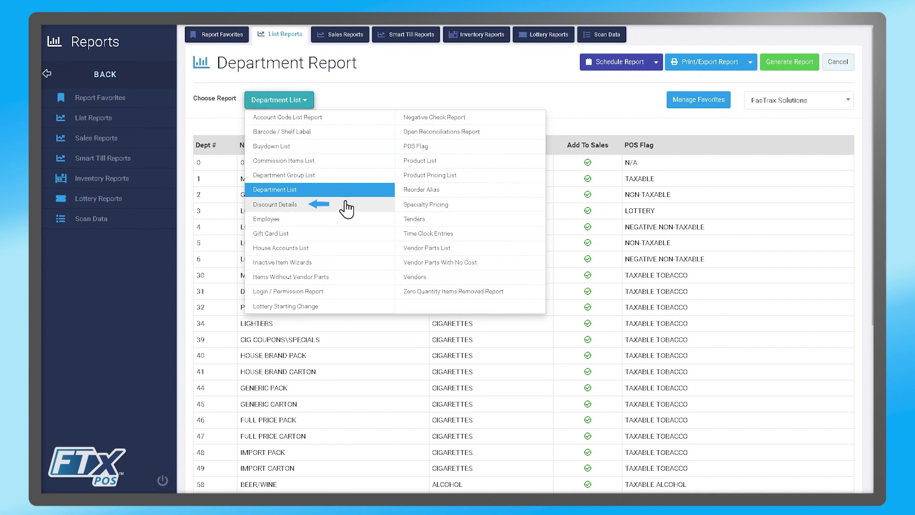
# Open the Discount Details report and set its date range filter to Specific Date Range.
pyautogui.click(344, 208)
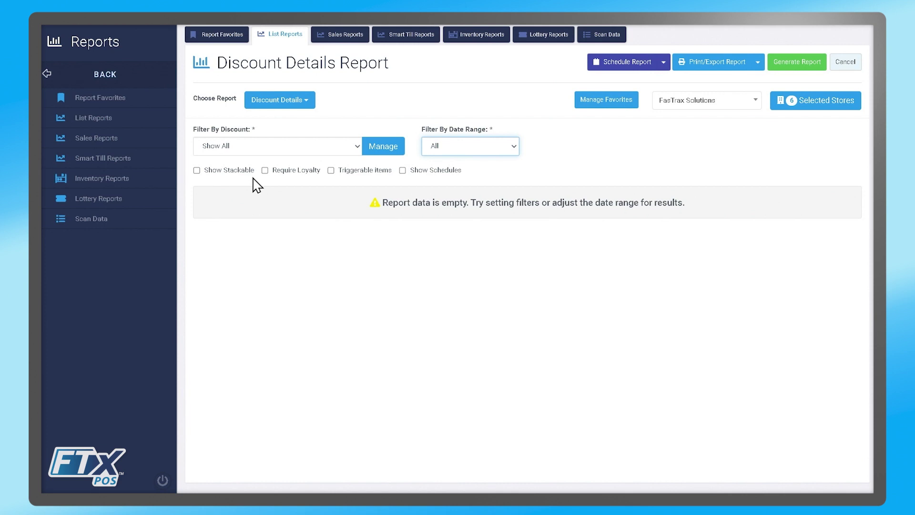
pyautogui.click(357, 150)
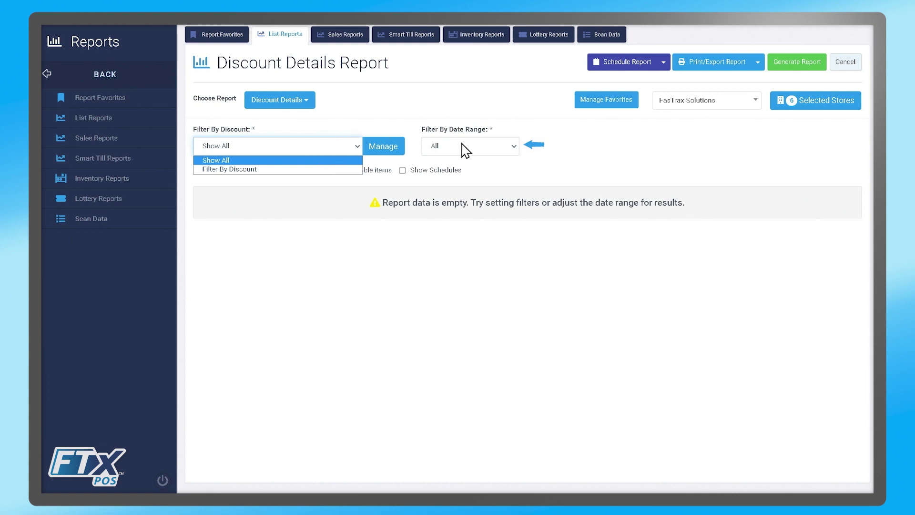
pyautogui.click(486, 148)
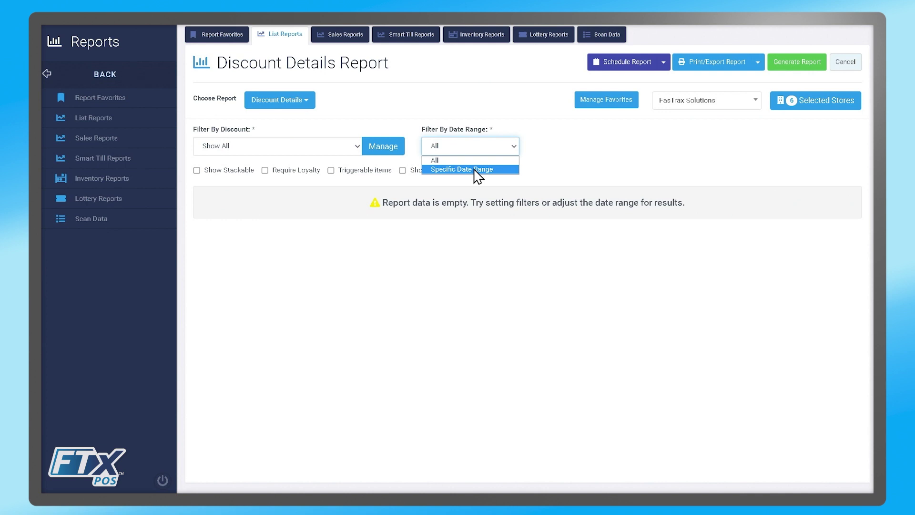
pyautogui.click(477, 170)
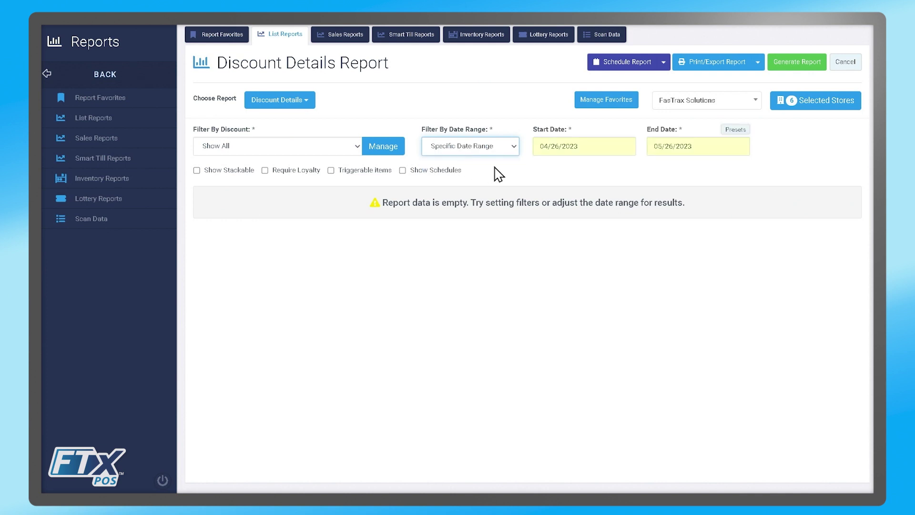
# Check the start date, end date and date preset choices, and generate the Discount Details report.
pyautogui.click(564, 147)
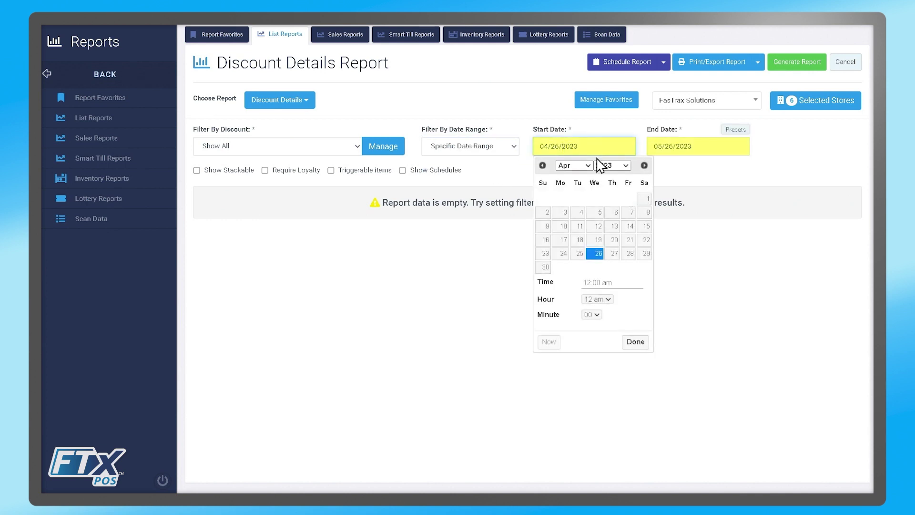
pyautogui.click(673, 146)
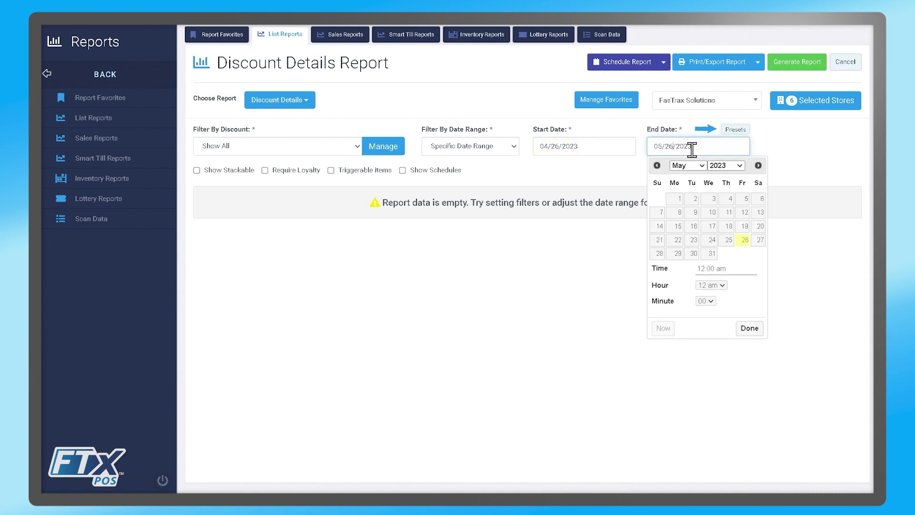
pyautogui.click(736, 131)
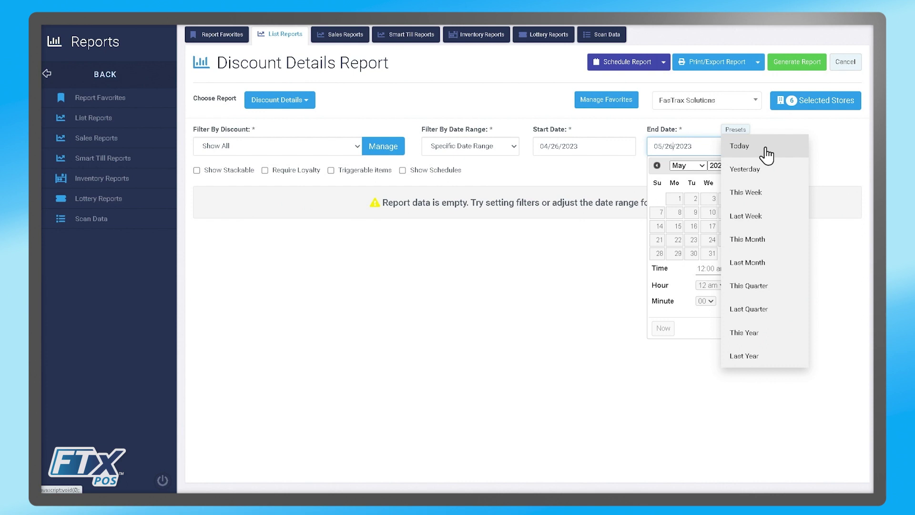
pyautogui.click(319, 201)
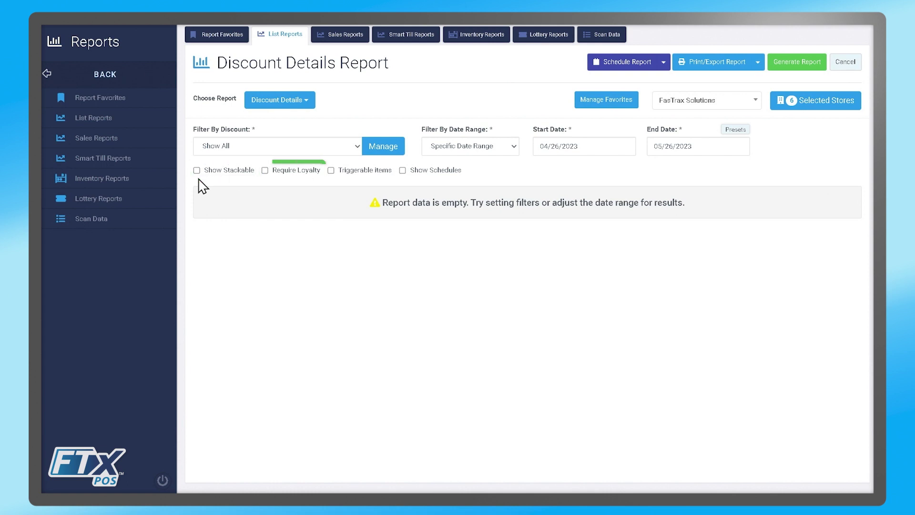
pyautogui.click(784, 71)
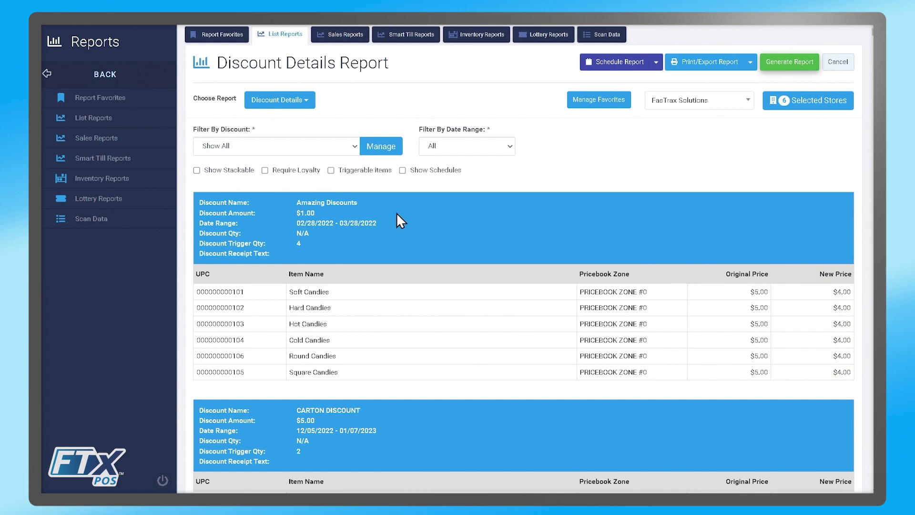
# Switch to the Employee report and check its search field and employee type filter options.
pyautogui.click(265, 100)
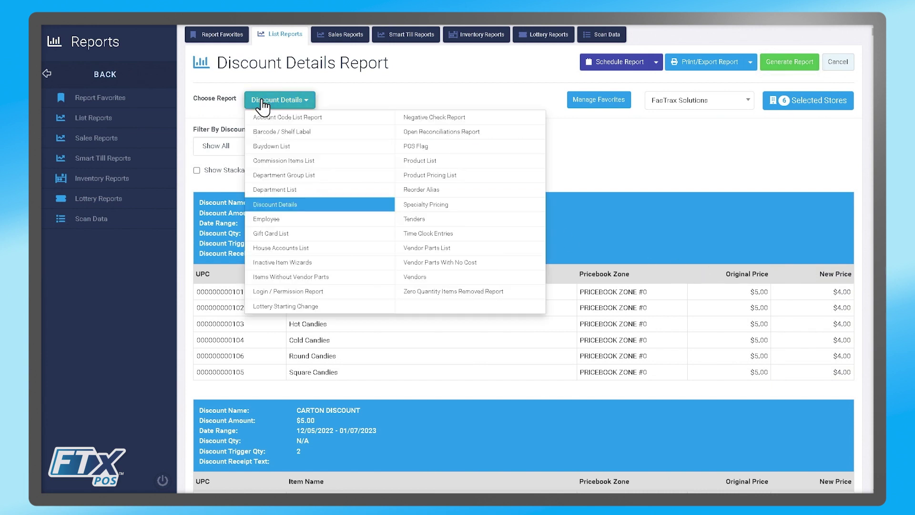
pyautogui.click(265, 220)
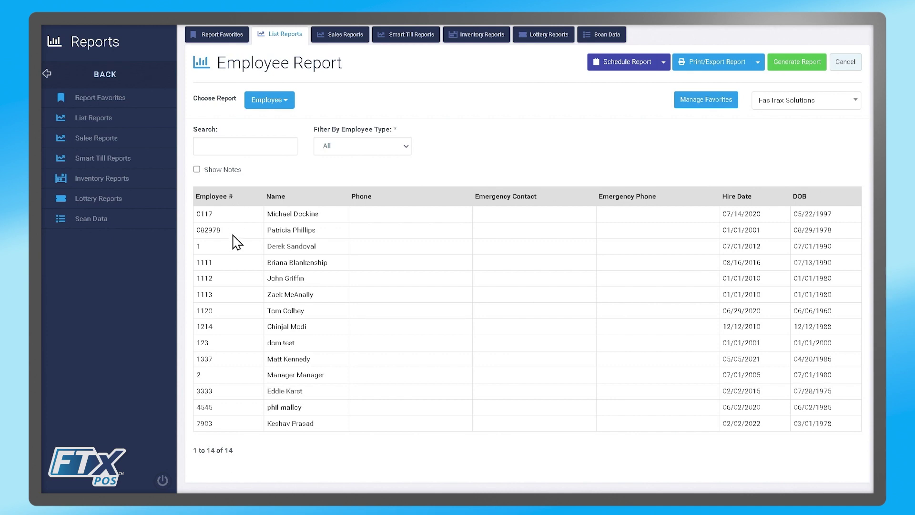
pyautogui.click(219, 148)
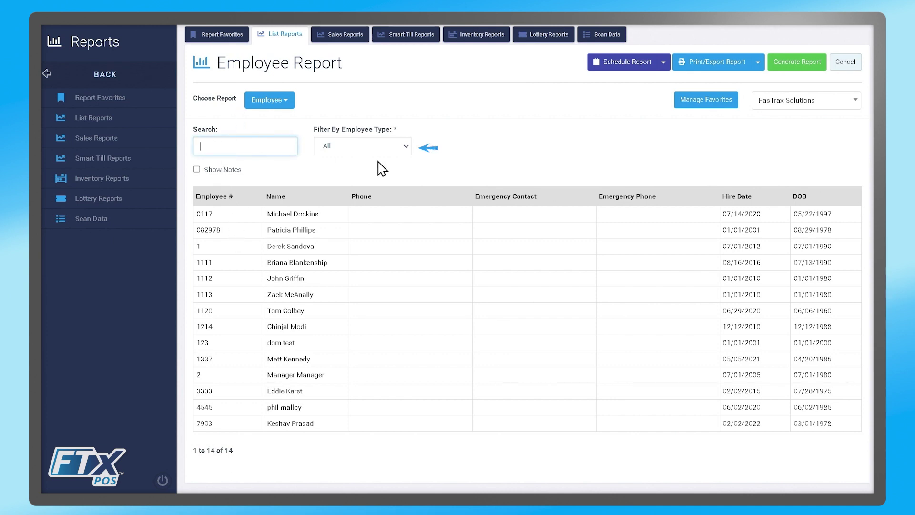
pyautogui.click(403, 148)
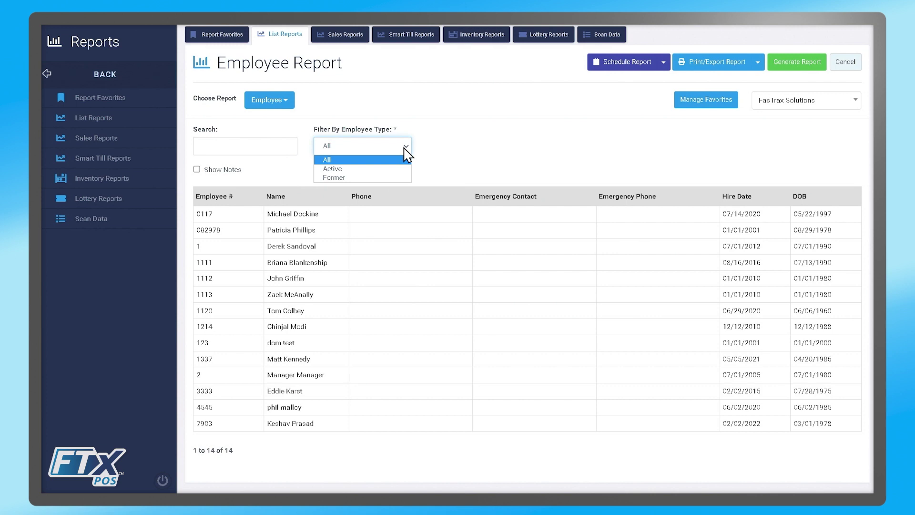
# Enable Show Notes for the Employee report and generate it.
pyautogui.click(198, 175)
pyautogui.click(197, 169)
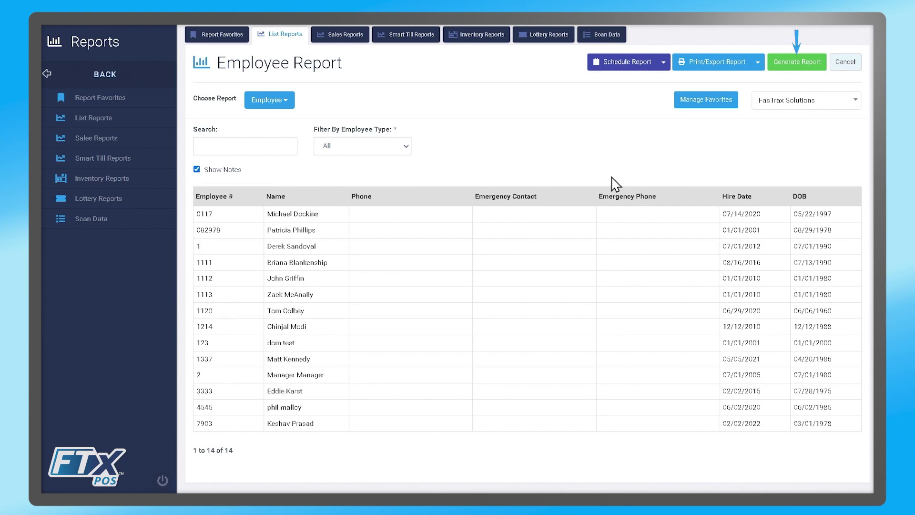
pyautogui.click(783, 66)
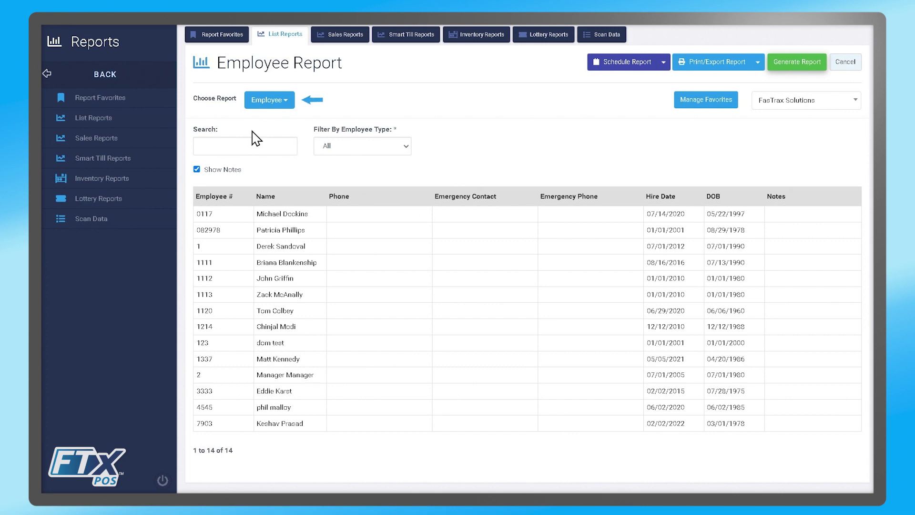
# Switch to the Gift Card List report and activate the gift card number field.
pyautogui.click(260, 101)
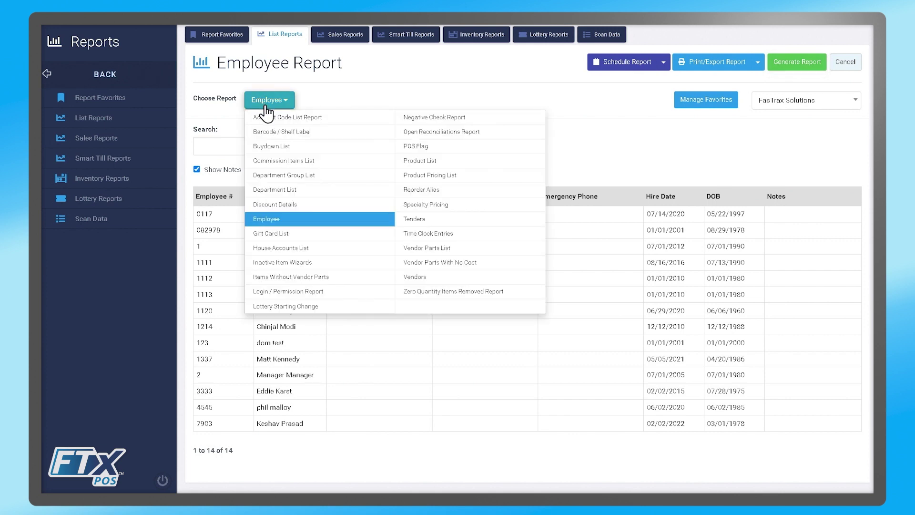
pyautogui.click(283, 235)
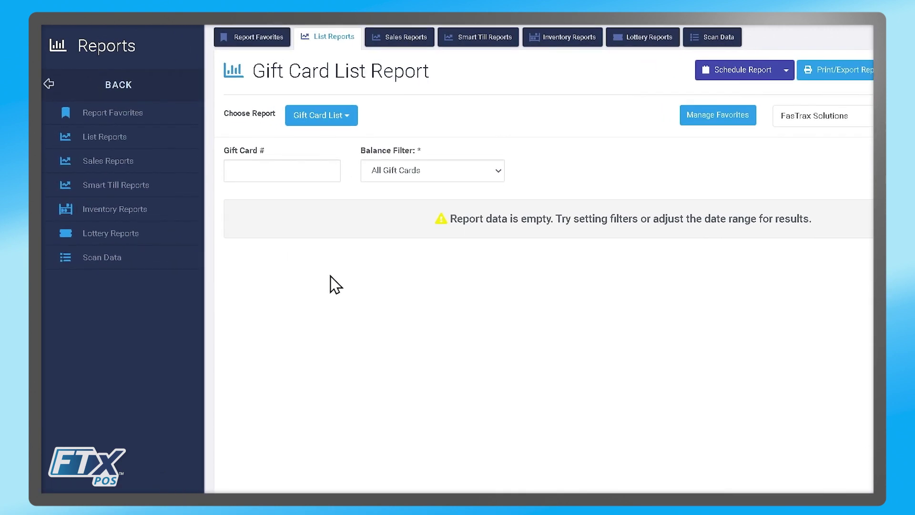
pyautogui.click(265, 171)
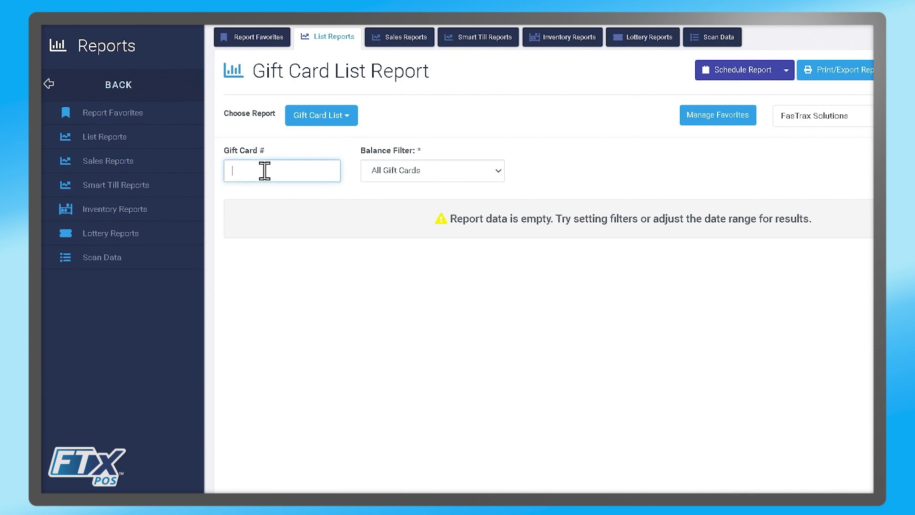
# Try the balance filter Gift Cards with Balance Greater than X with its amount field, and restore All Gift Cards.
pyautogui.click(486, 181)
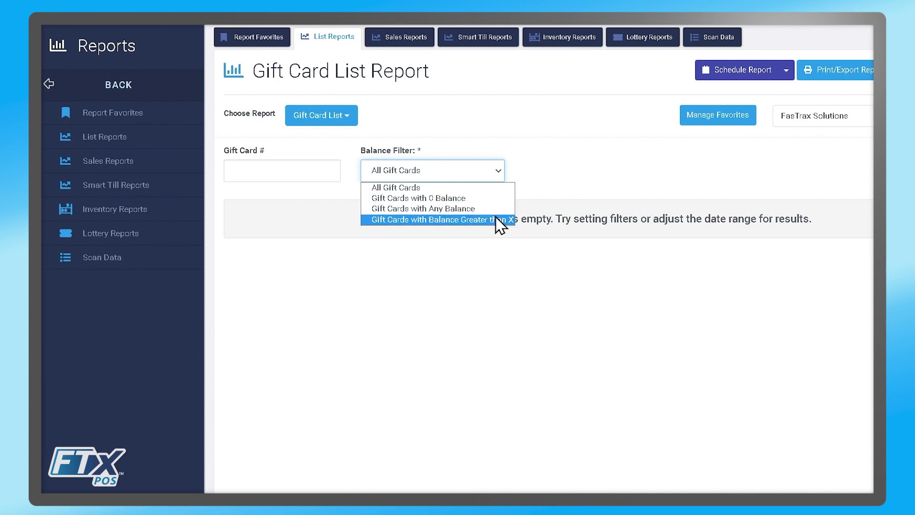
pyautogui.click(459, 221)
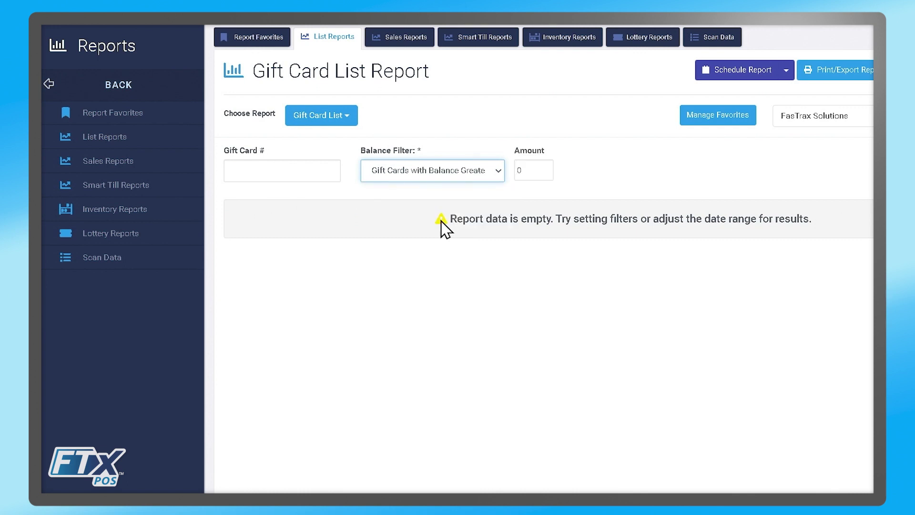
pyautogui.click(532, 170)
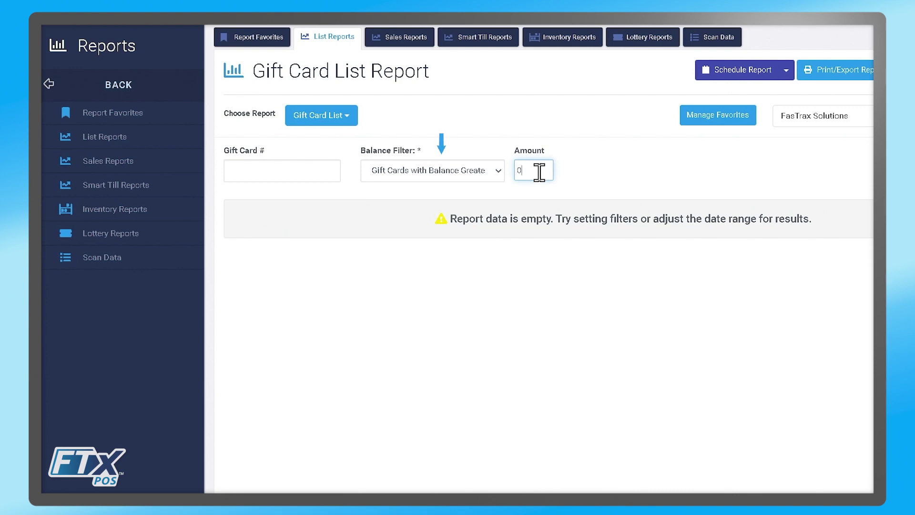
pyautogui.click(468, 174)
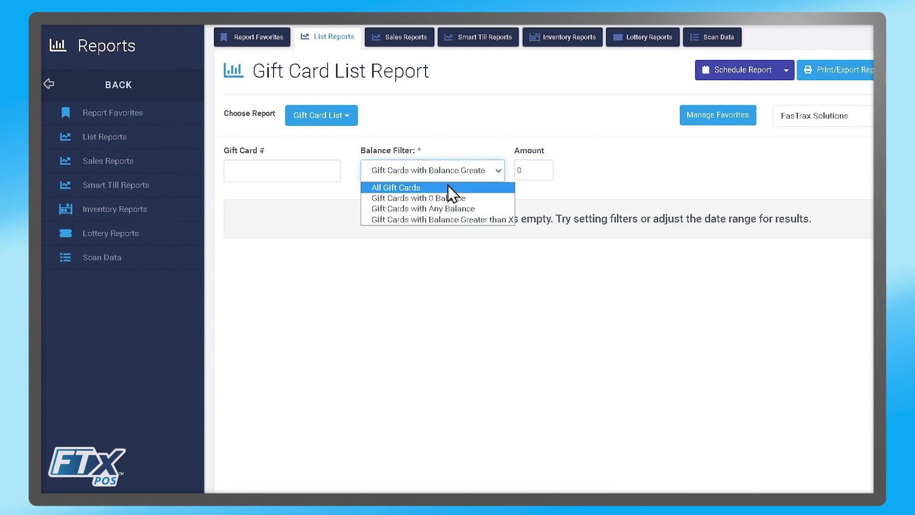
pyautogui.click(450, 189)
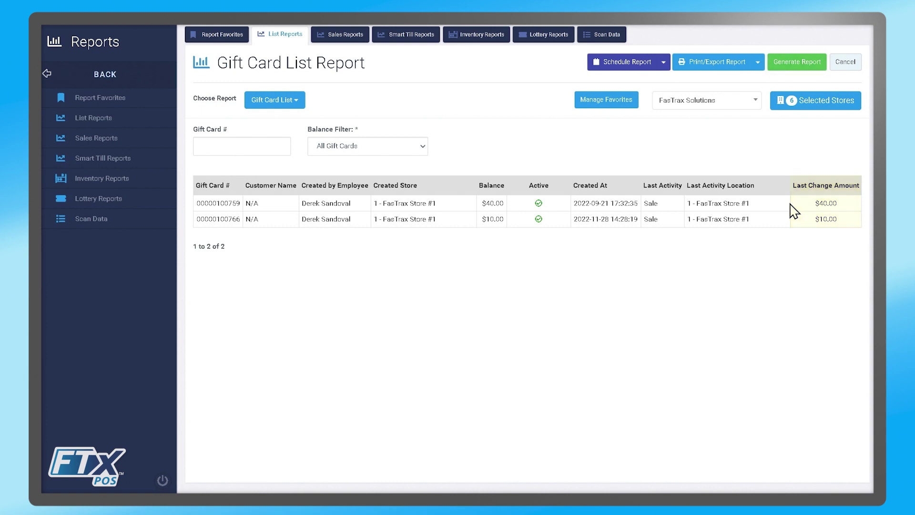
# Switch to the House Accounts List report and set its time filter to Between Dates.
pyautogui.click(270, 100)
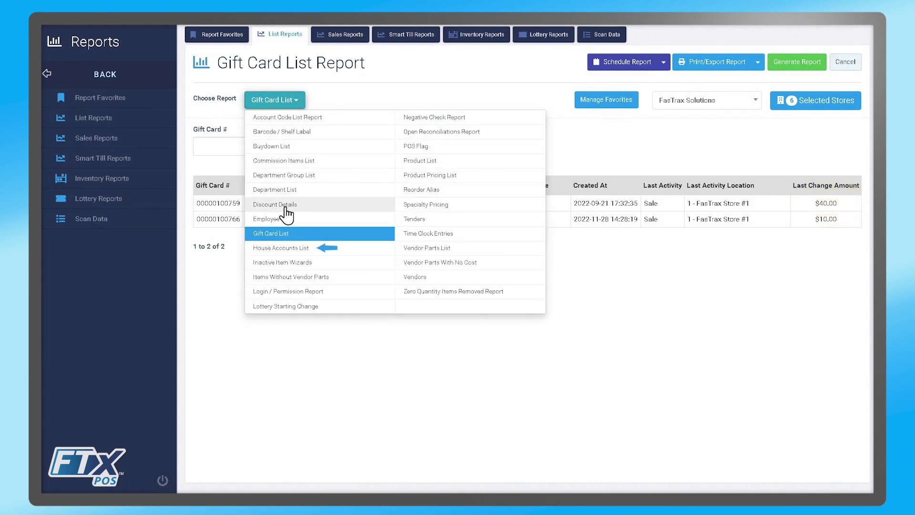
pyautogui.click(285, 251)
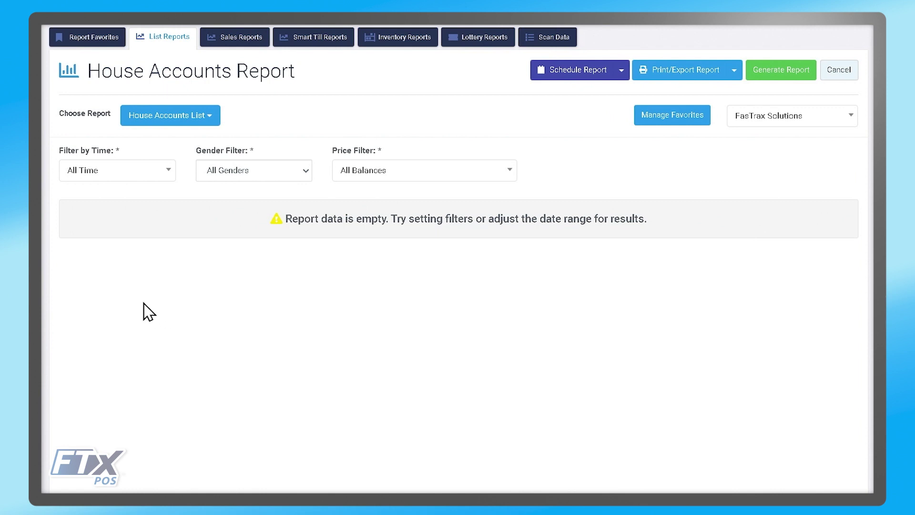
pyautogui.click(88, 180)
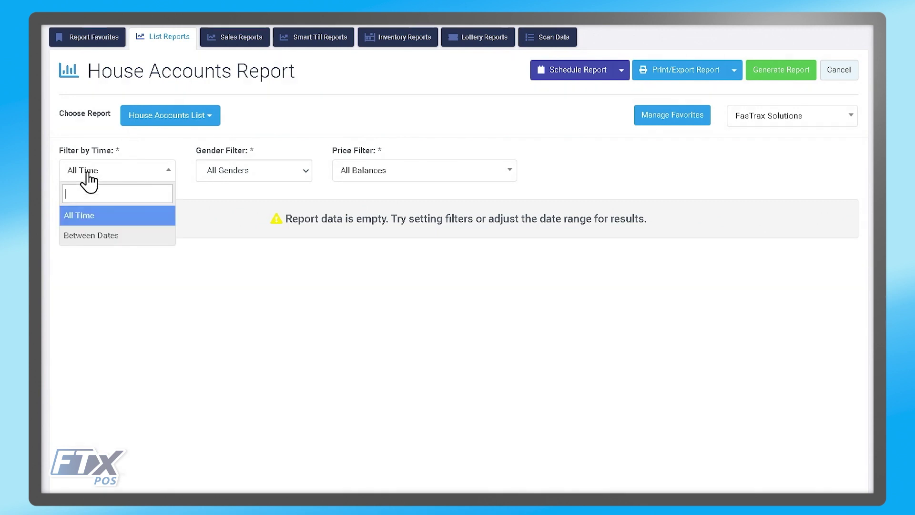
pyautogui.click(100, 236)
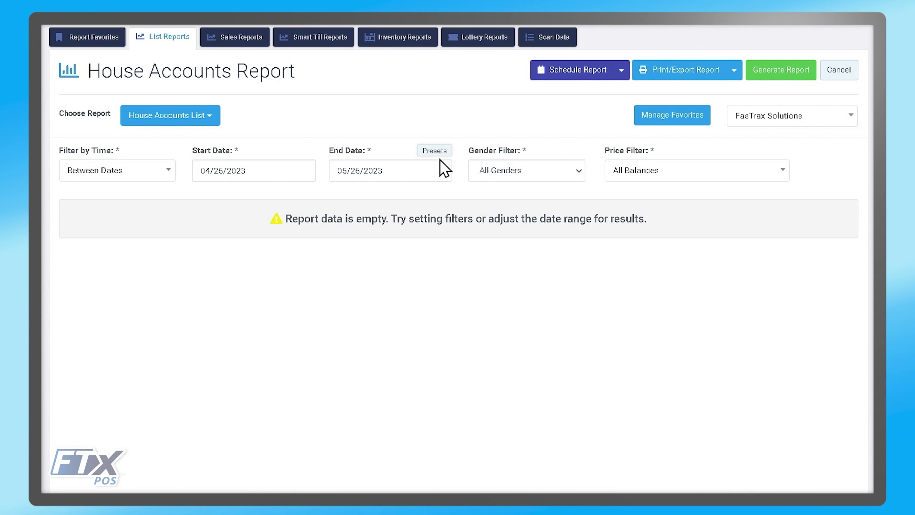
# Check the gender and price filter options, and generate the House Accounts report.
pyautogui.click(552, 174)
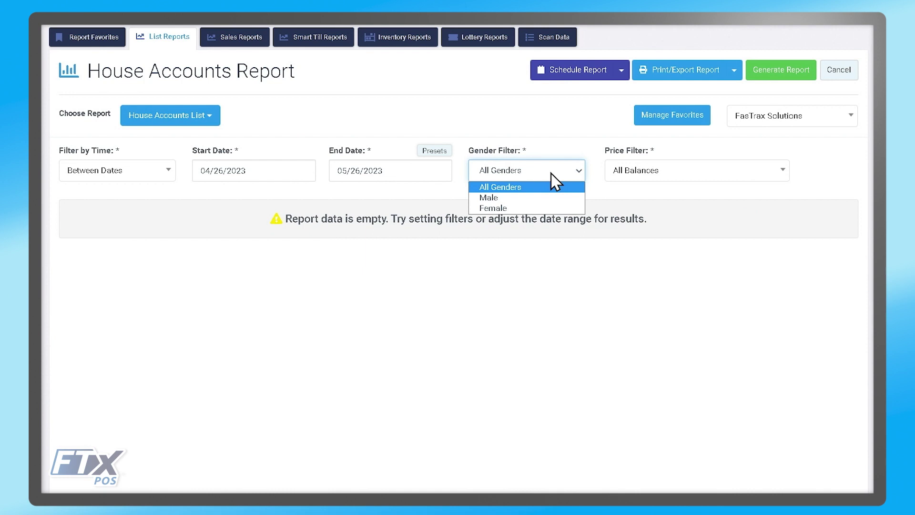
pyautogui.click(648, 174)
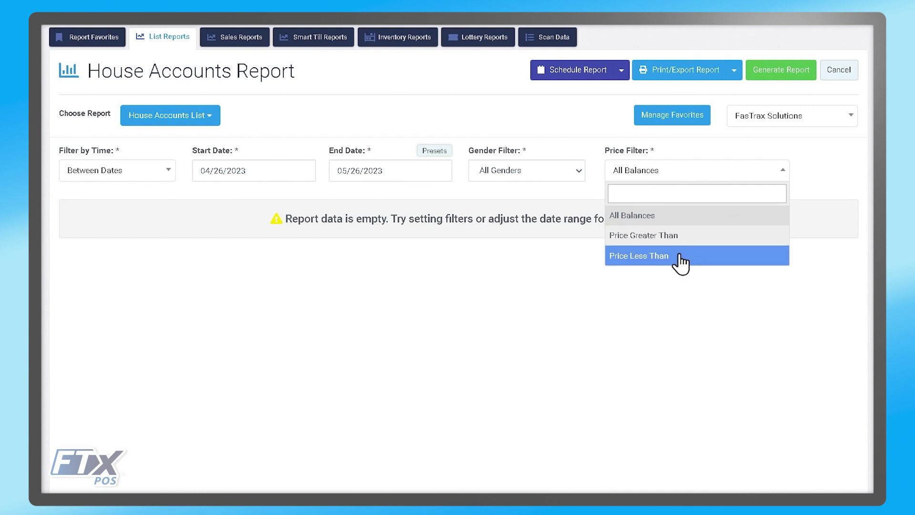
pyautogui.click(528, 266)
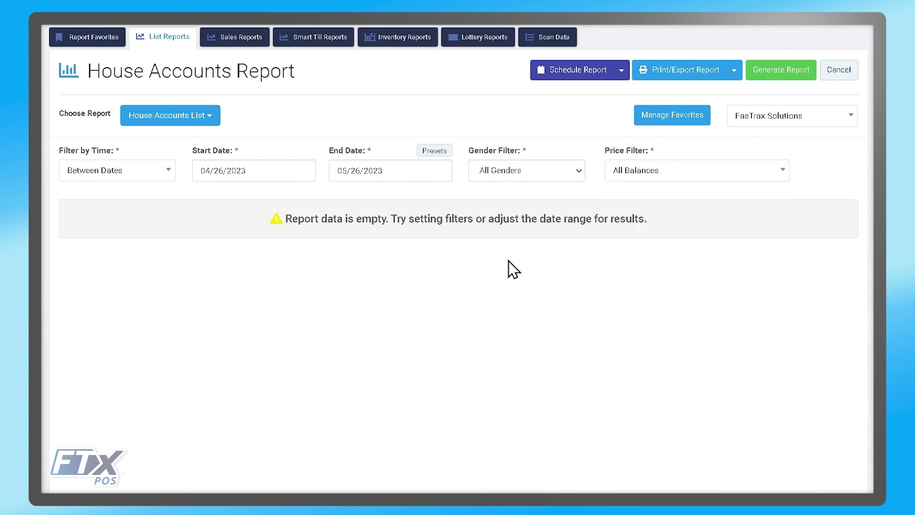
pyautogui.click(772, 72)
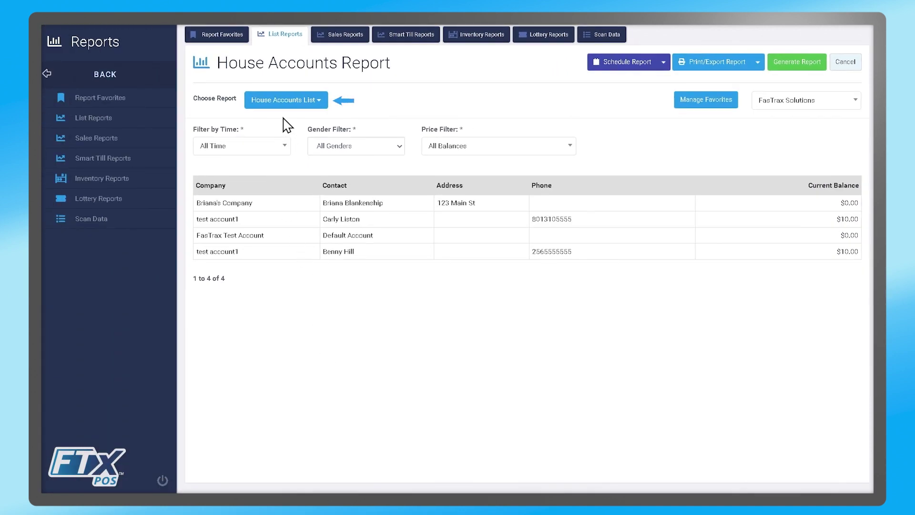
# Switch to the Inactive Item Wizards report and set its item filter to Custom Filter.
pyautogui.click(276, 101)
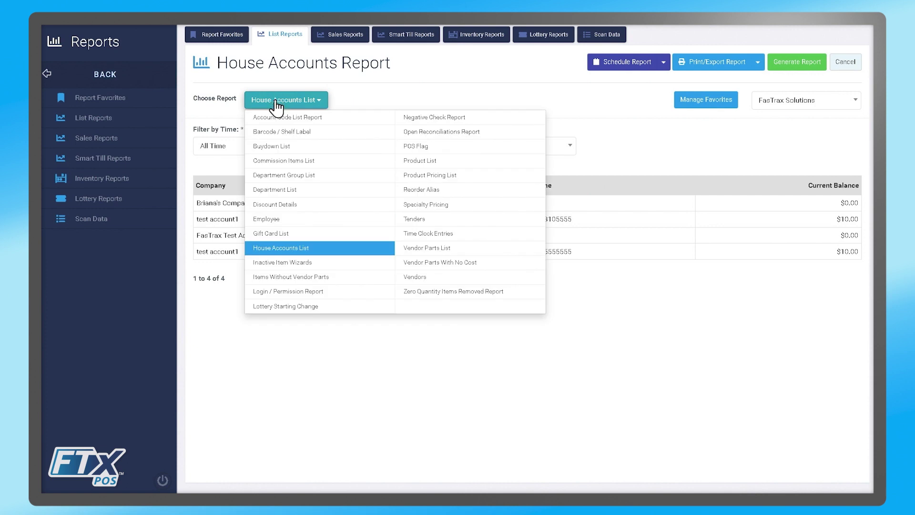
pyautogui.click(328, 265)
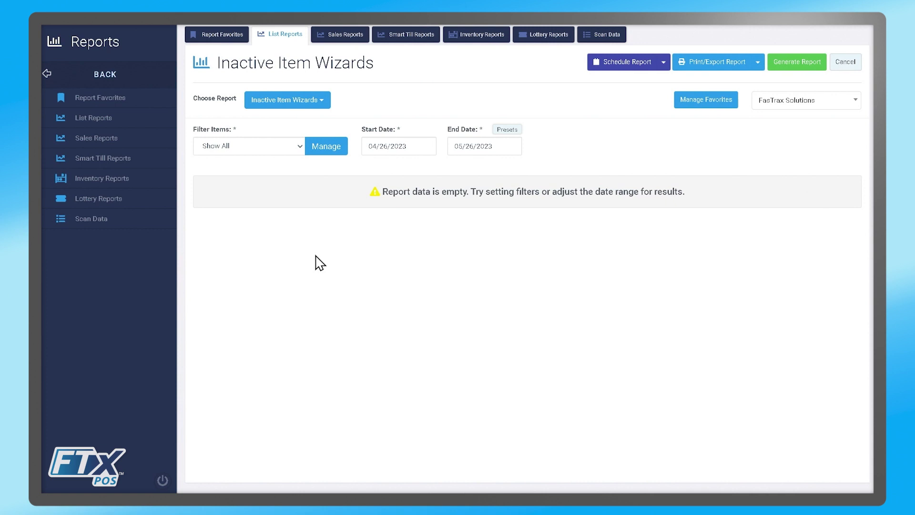
pyautogui.click(300, 147)
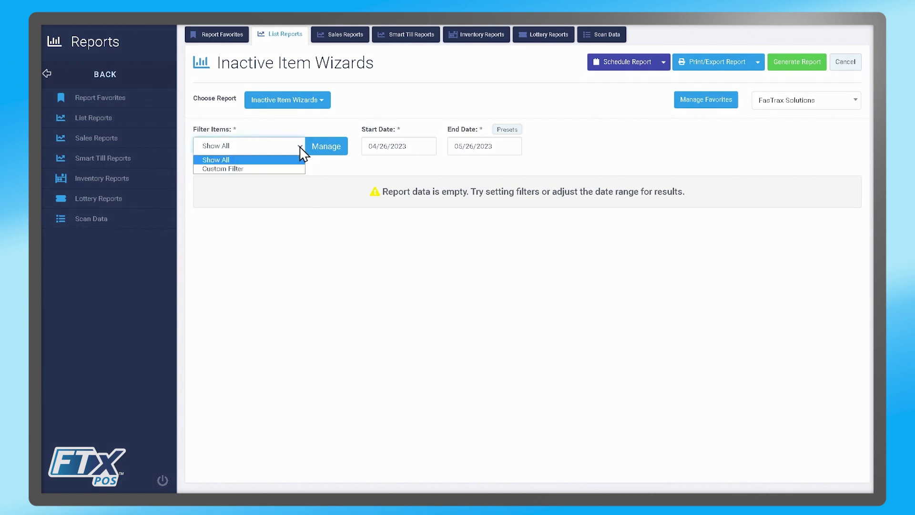
pyautogui.click(286, 169)
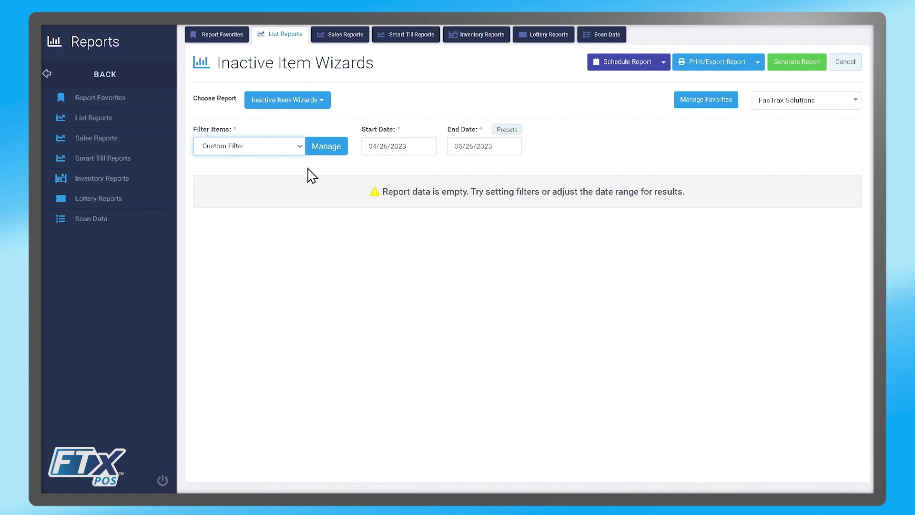
# Review the custom item filter options, and generate the Inactive Item Wizards report with Show All from 04/26/2021 to 05/26/2023.
pyautogui.click(324, 147)
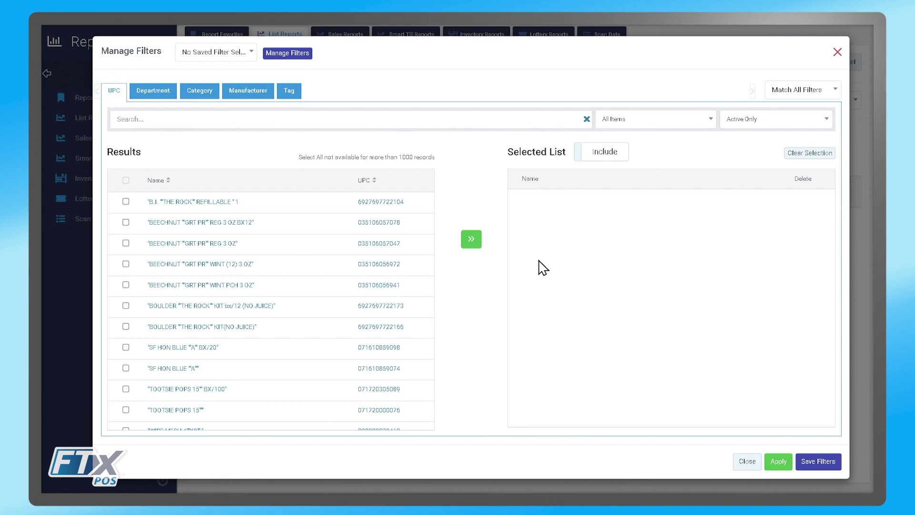
pyautogui.click(746, 464)
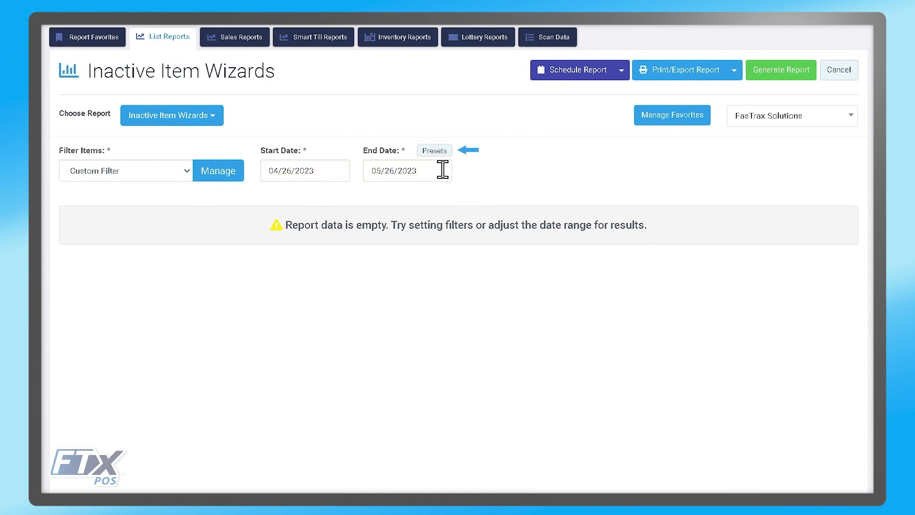
pyautogui.click(768, 77)
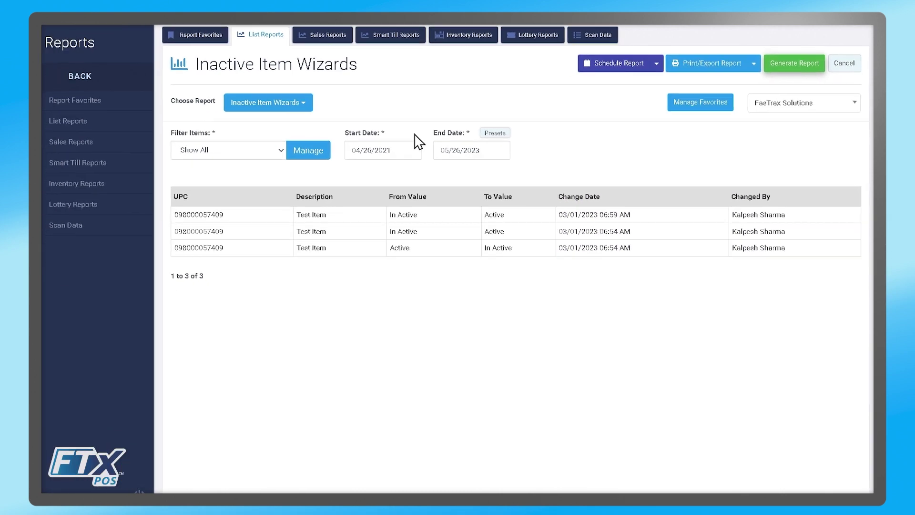
# Switch to the Items Without Vendor Parts report.
pyautogui.click(284, 108)
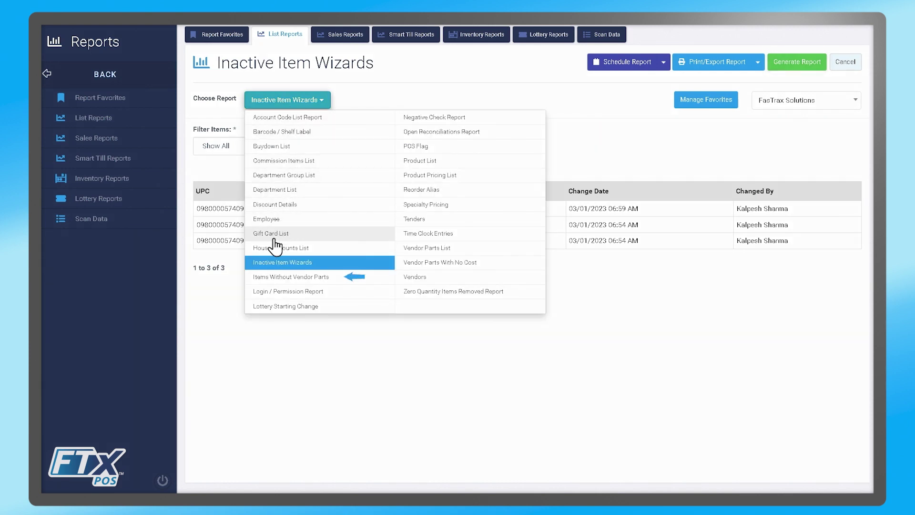
pyautogui.click(333, 280)
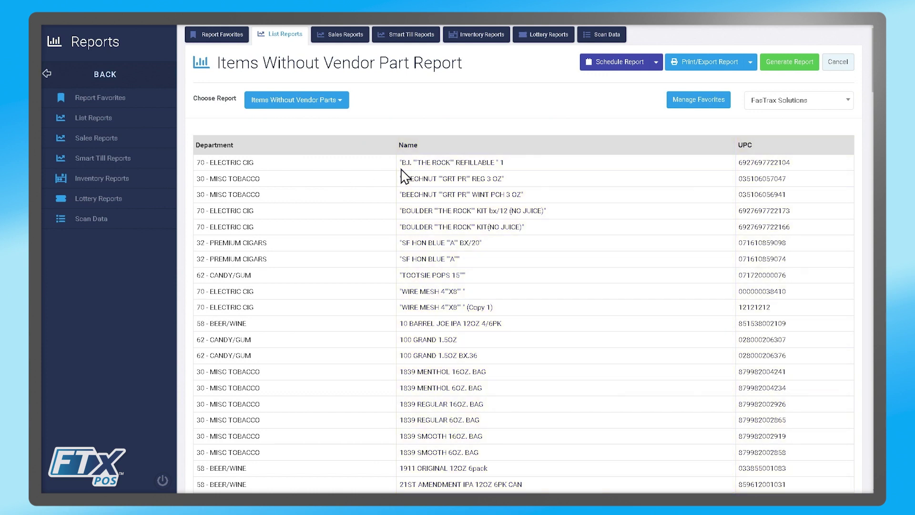
# Switch to the Login / Permission Report, check its type and role options, and generate it for User and All Roles.
pyautogui.click(280, 113)
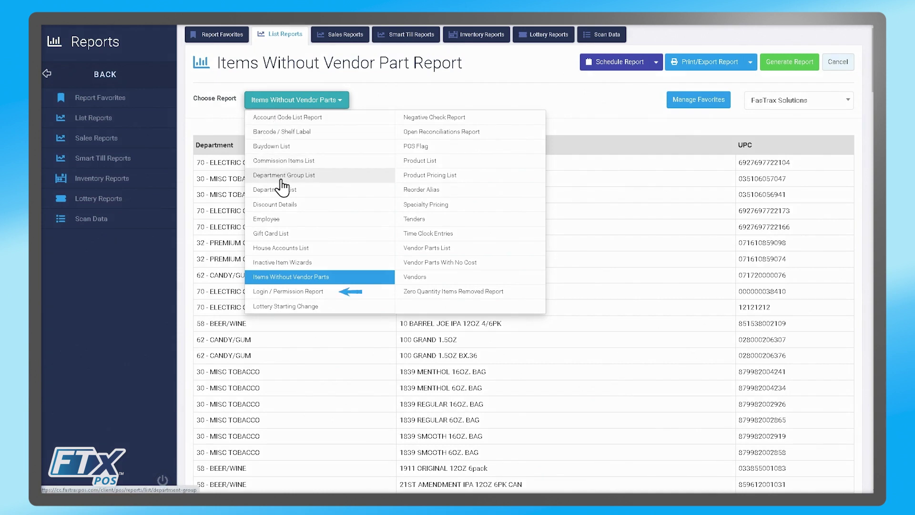
pyautogui.click(292, 293)
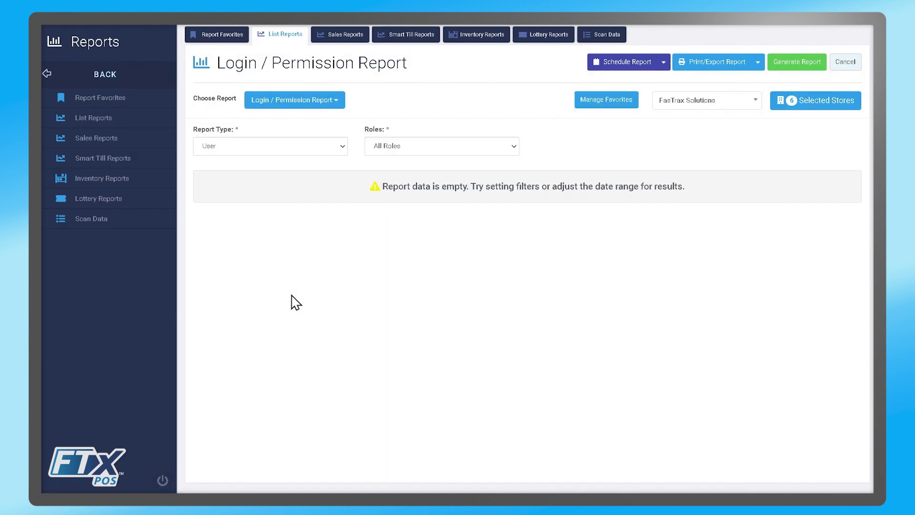
pyautogui.click(248, 154)
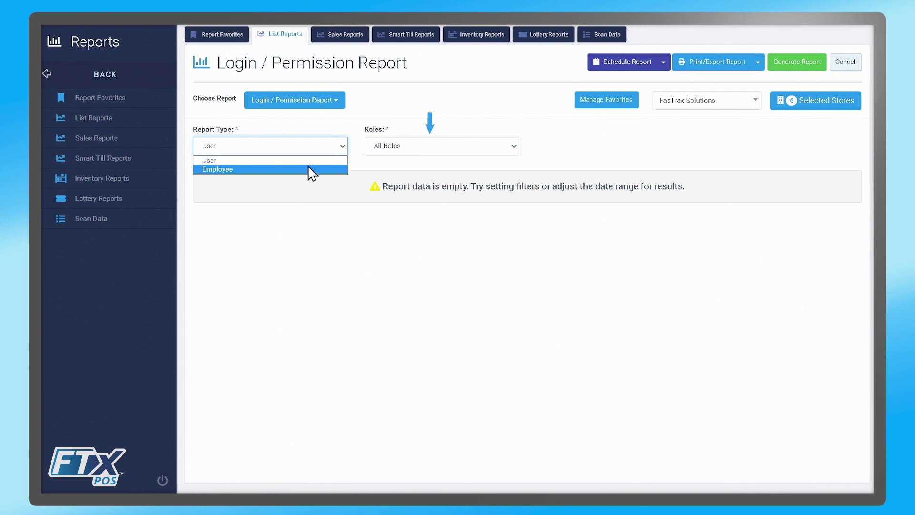
pyautogui.click(399, 150)
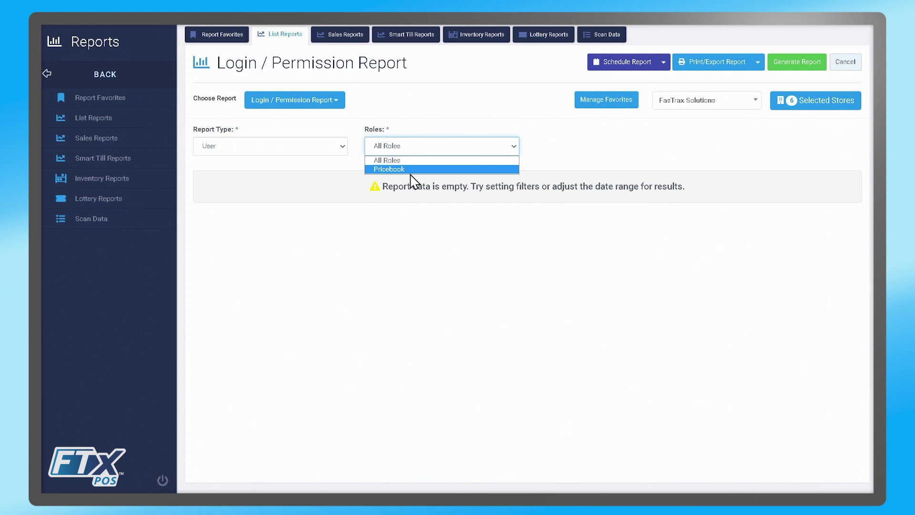
pyautogui.click(391, 161)
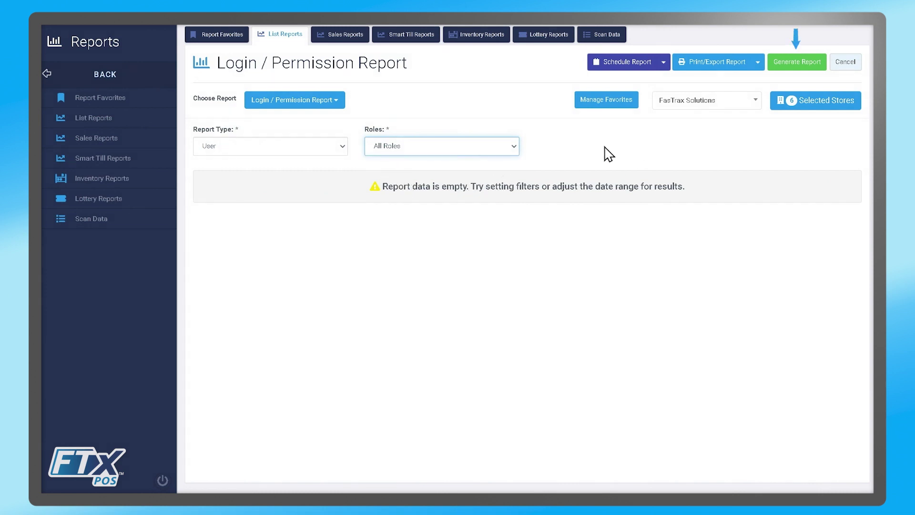
pyautogui.click(785, 66)
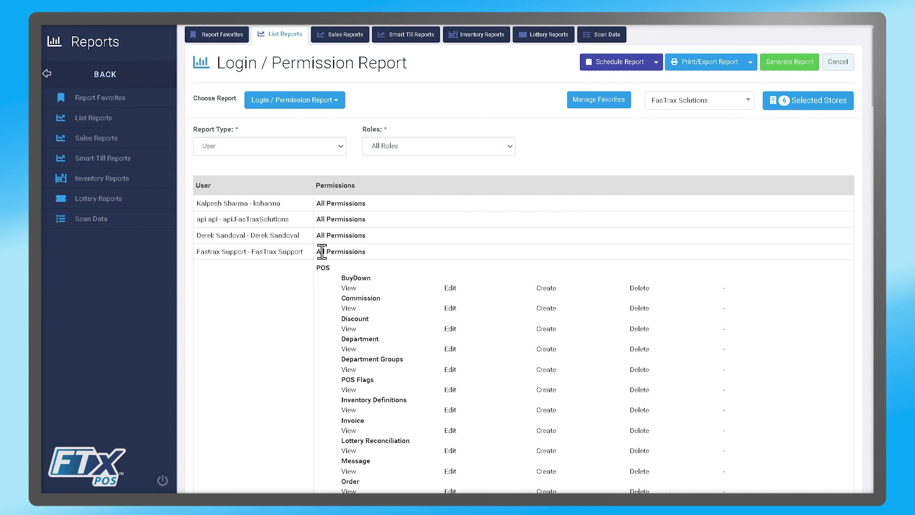
# Examine the view, edit, create and delete permissions listed for the users in the Login / Permission Report.
pyautogui.scroll(-3, 322, 253)
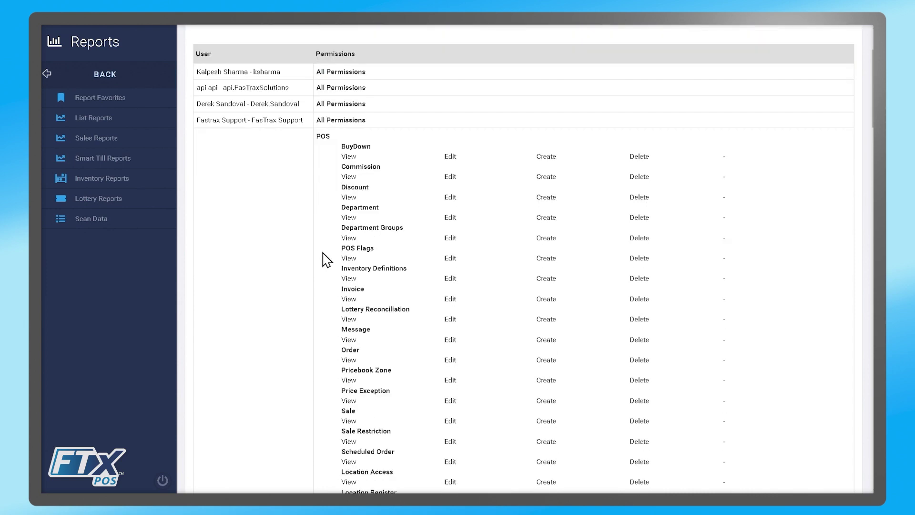
pyautogui.scroll(-2, 327, 260)
pyautogui.scroll(-6, 326, 260)
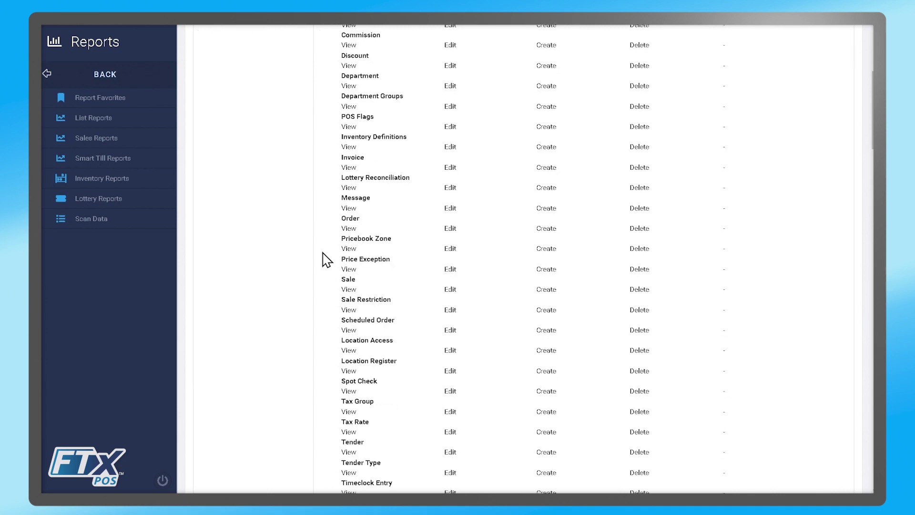
pyautogui.scroll(-3, 327, 260)
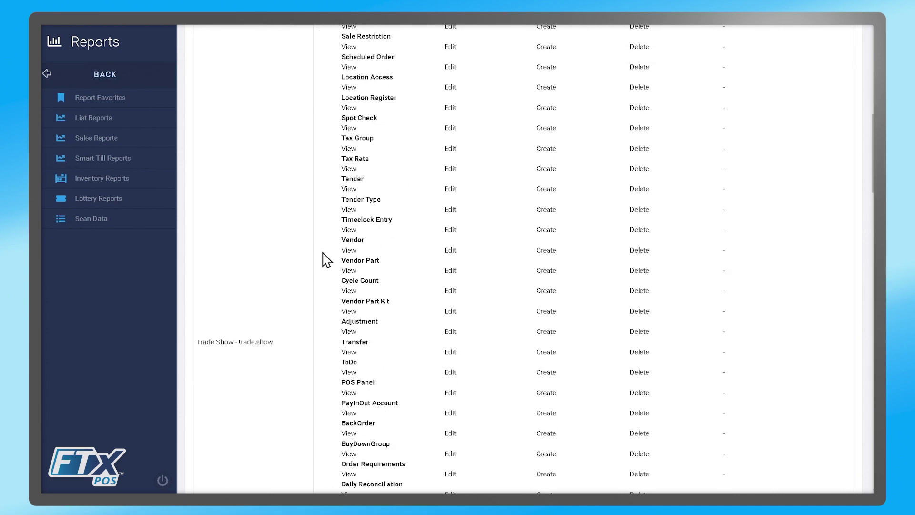
pyautogui.scroll(-4, 327, 260)
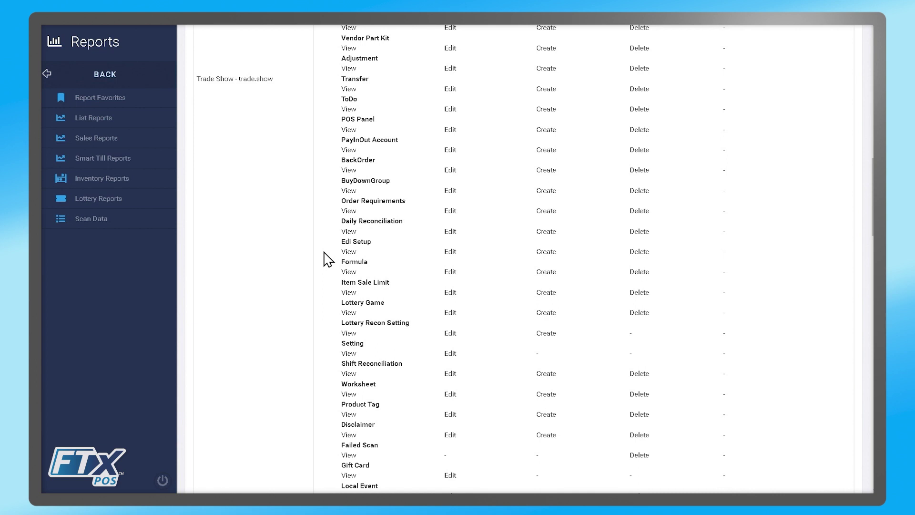
pyautogui.scroll(-1, 326, 259)
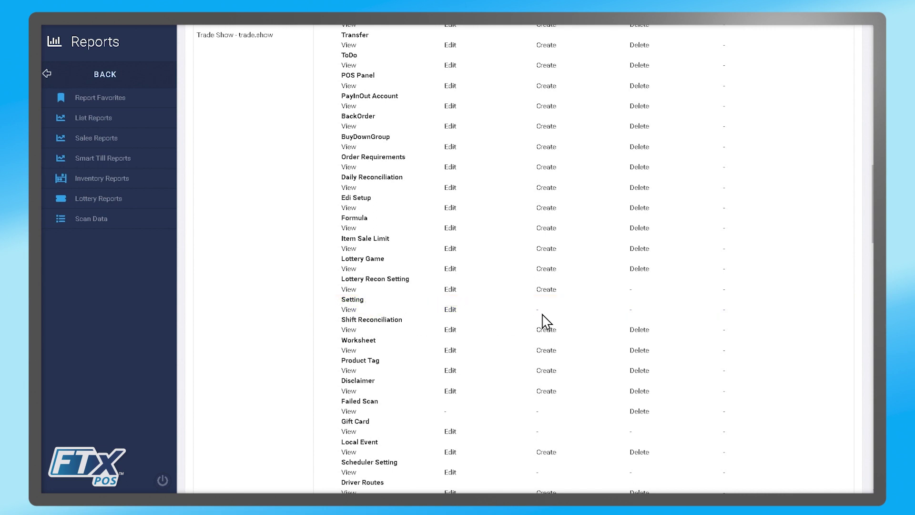
pyautogui.scroll(-1, 548, 323)
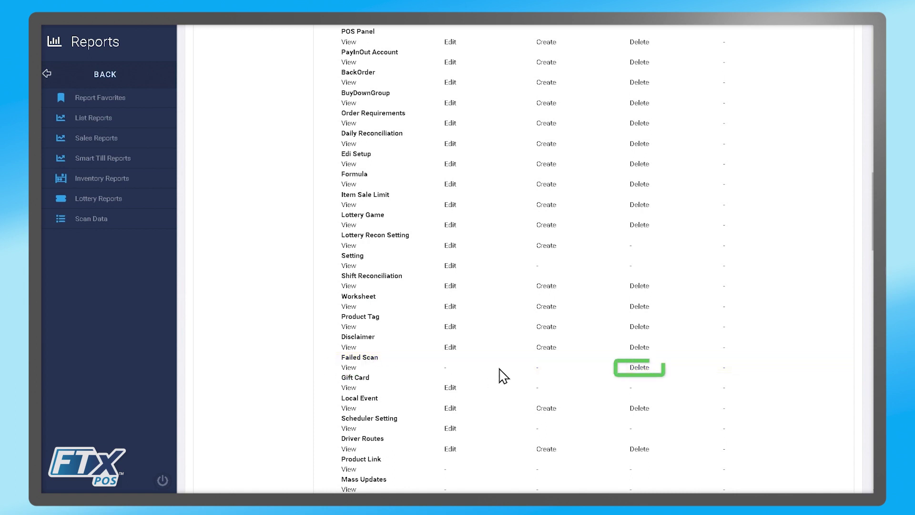
pyautogui.scroll(10, 497, 313)
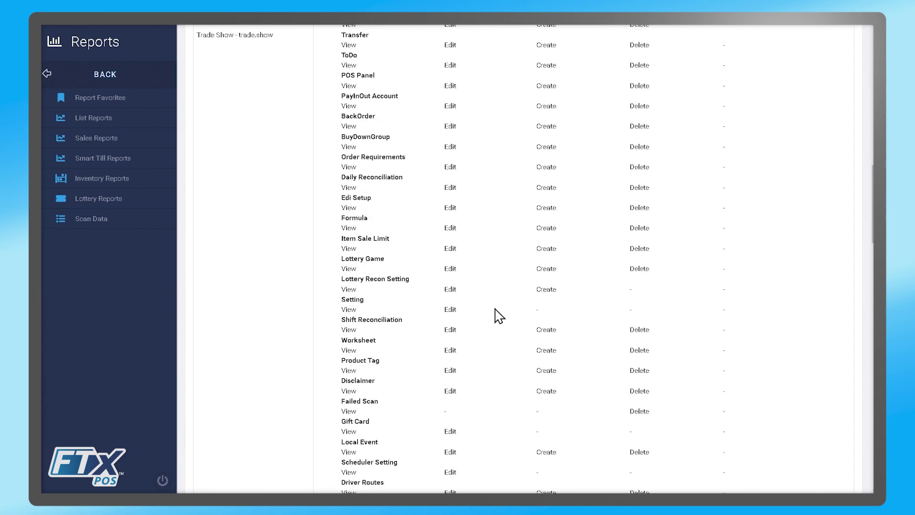
pyautogui.scroll(8, 500, 320)
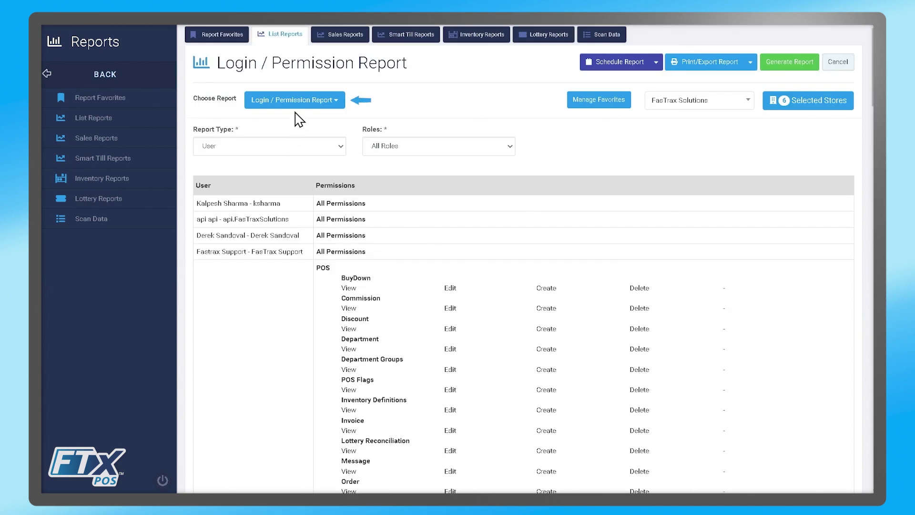
# Switch to the Lottery Starting Change report, check its date presets, and generate it for 04/26/2023 to 05/26/2023.
pyautogui.click(295, 102)
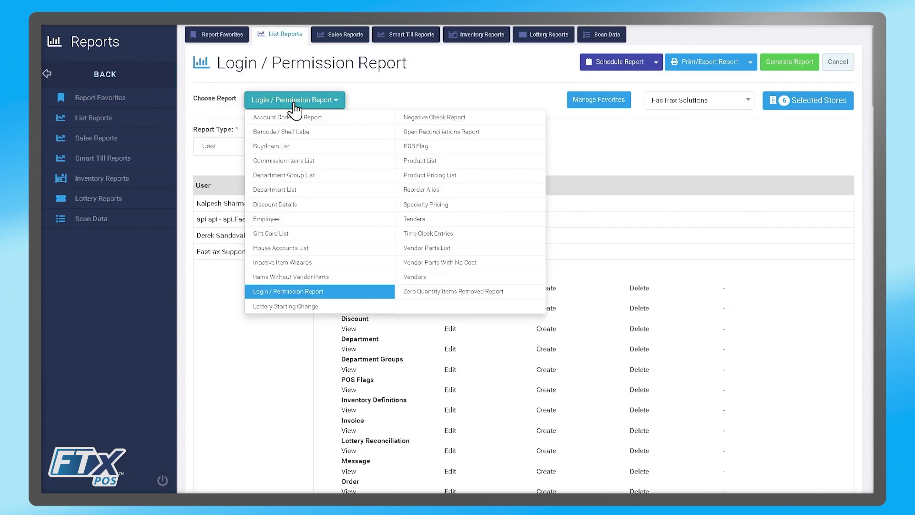
pyautogui.click(317, 307)
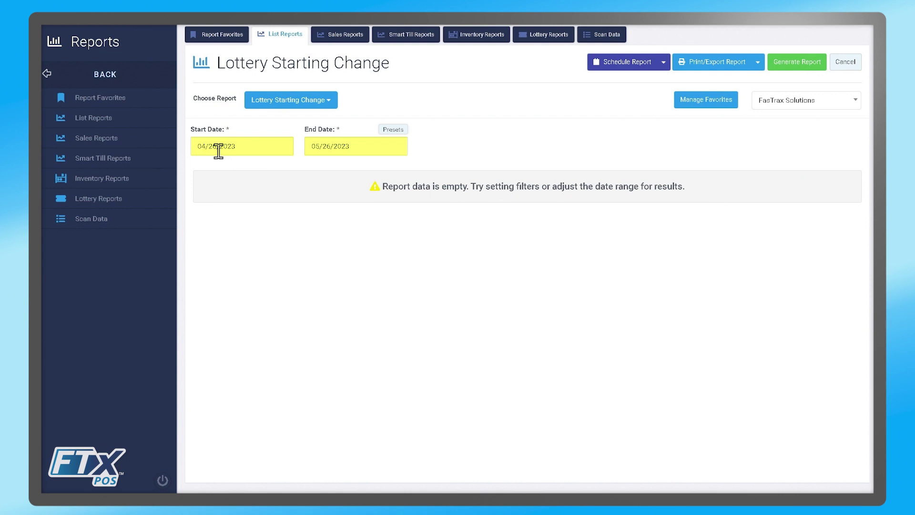
pyautogui.click(394, 132)
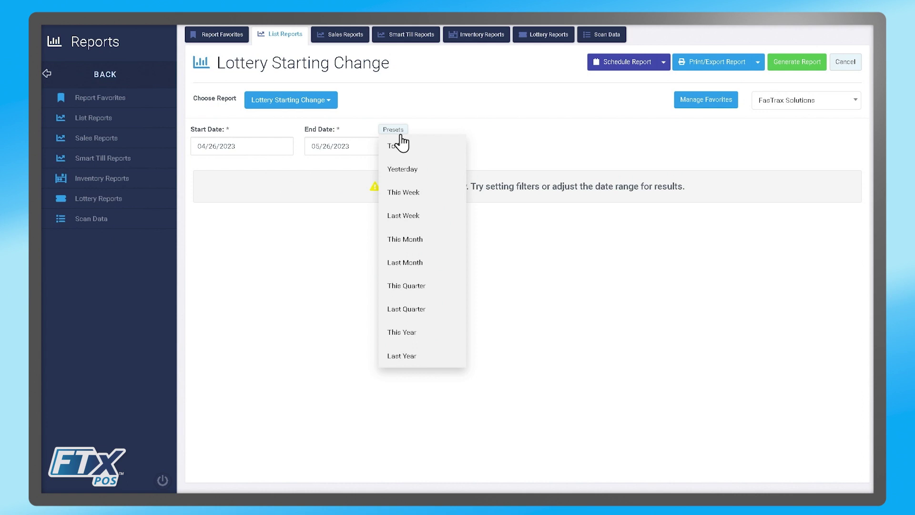
pyautogui.click(789, 73)
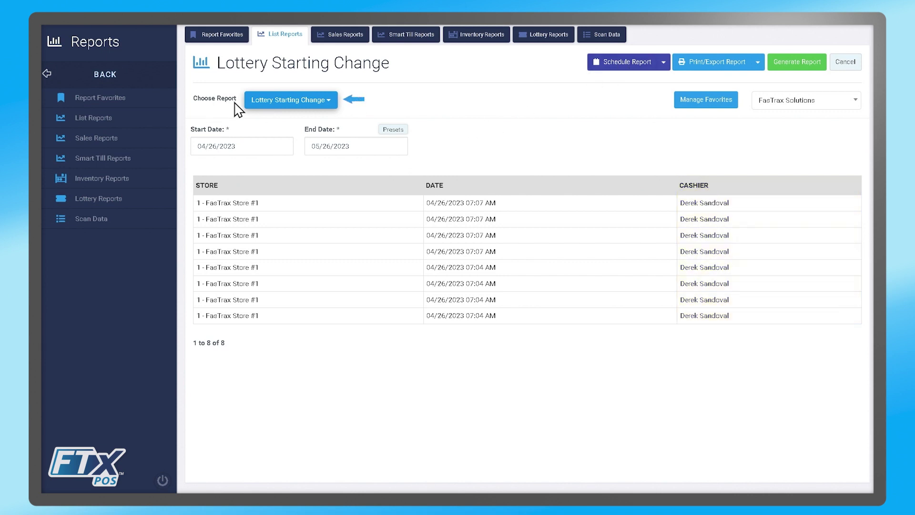
# Switch to the Negative Check Report, check its accept filter options, and generate it with the filter on All.
pyautogui.click(261, 103)
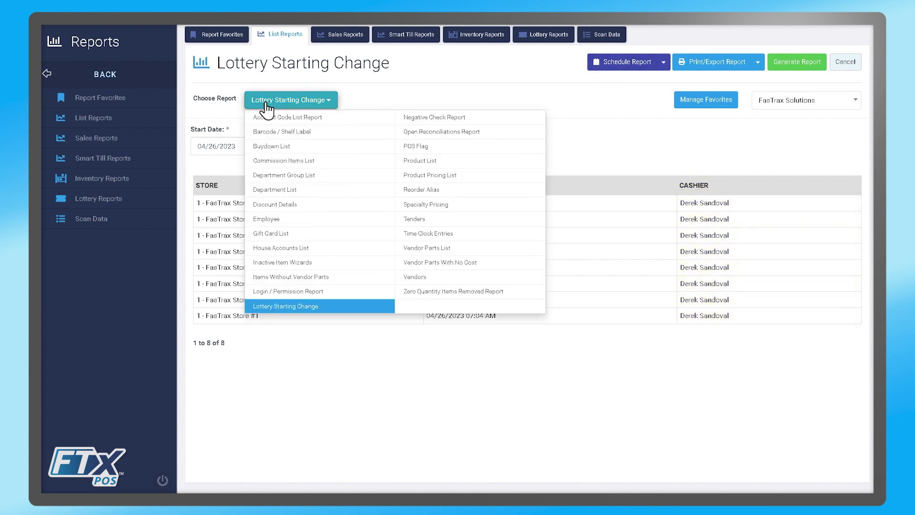
pyautogui.click(405, 125)
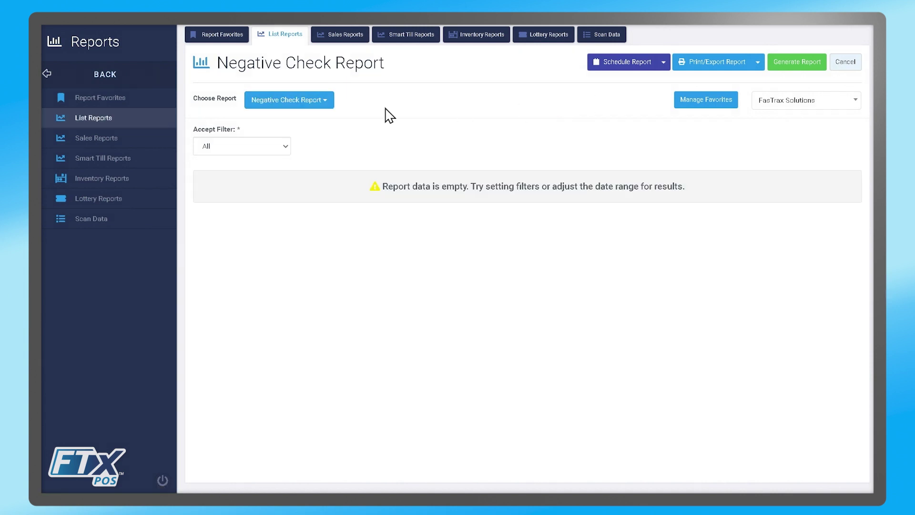
pyautogui.click(281, 152)
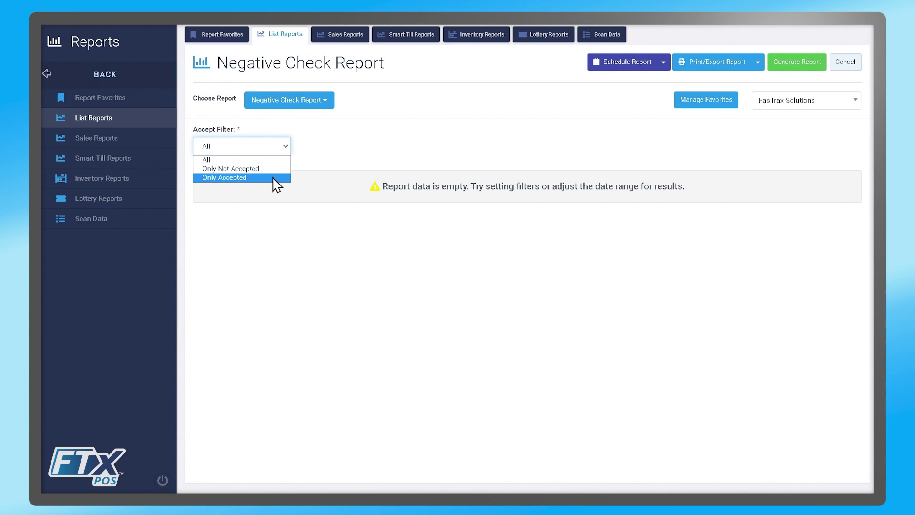
pyautogui.click(783, 76)
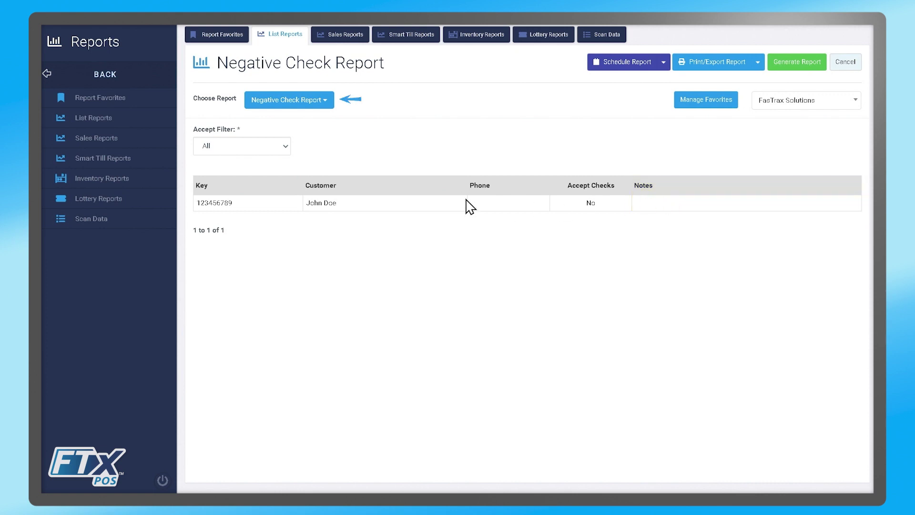
# Switch to the Open Reconciliations Report and check its reconciliation type options.
pyautogui.click(308, 102)
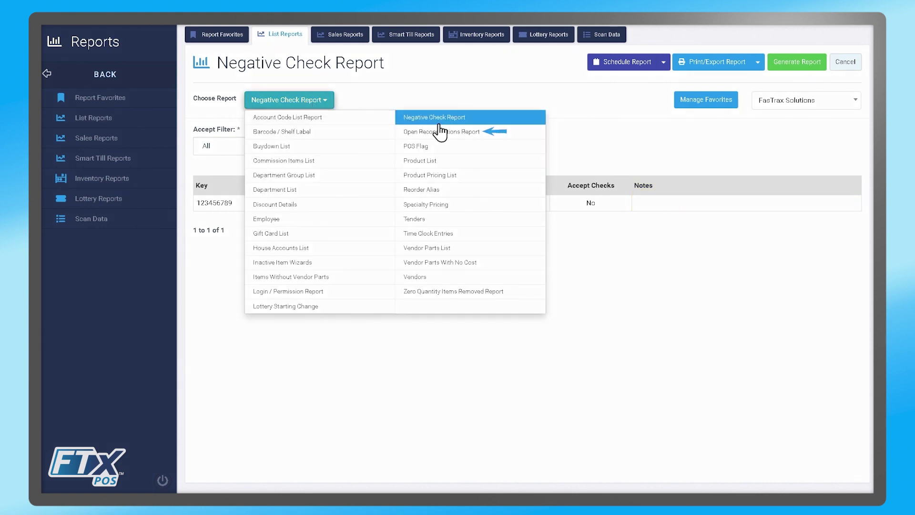
pyautogui.click(511, 134)
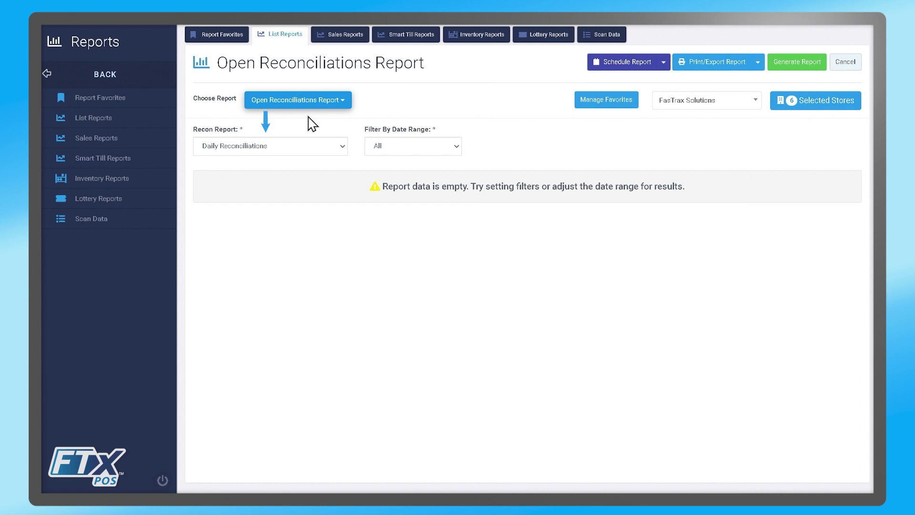
pyautogui.click(302, 142)
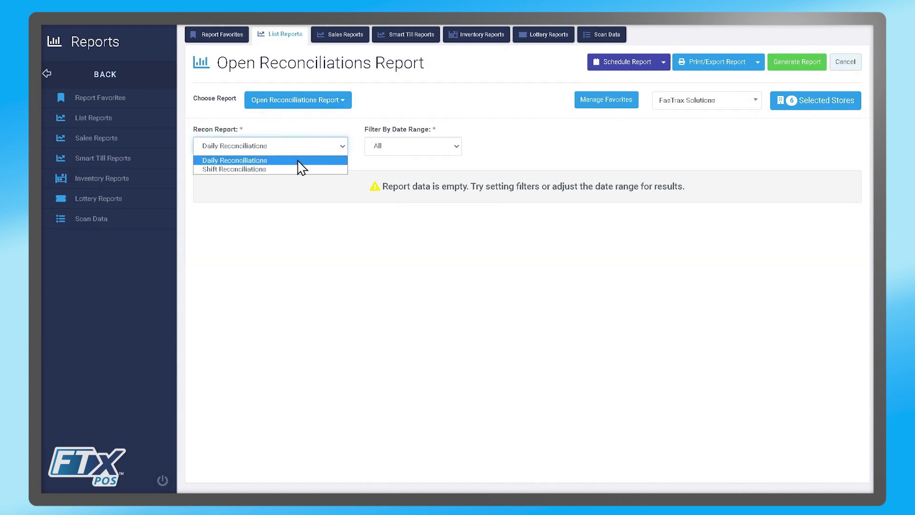
# Try the Specific Date Range filter with its start date calendar and date presets, and restore the date range filter to All.
pyautogui.click(381, 148)
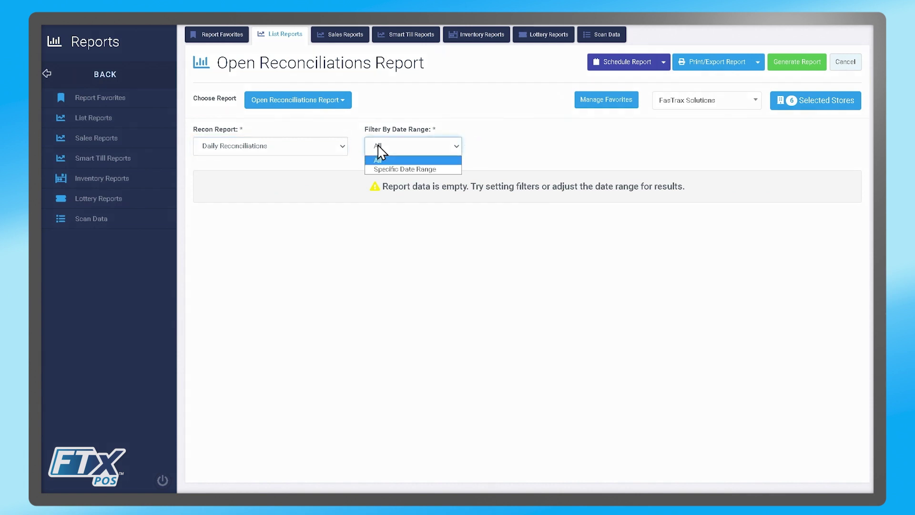
pyautogui.click(437, 169)
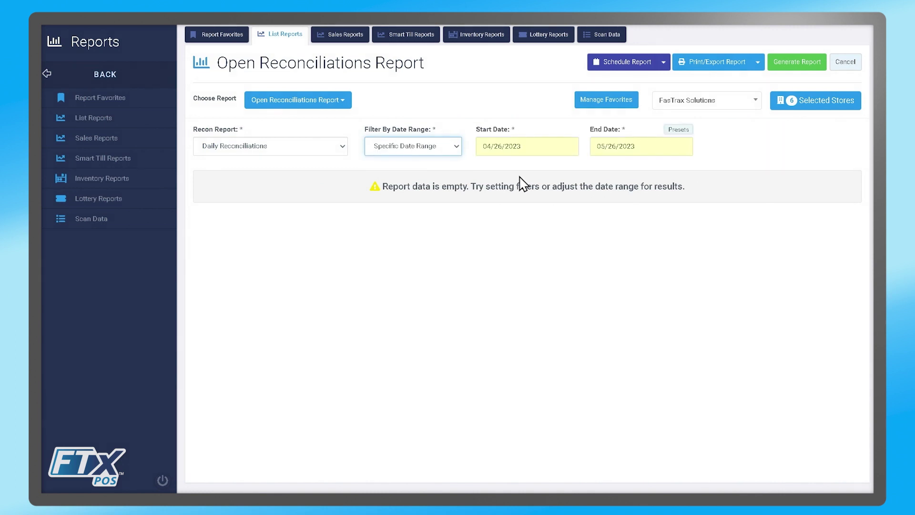
pyautogui.click(514, 147)
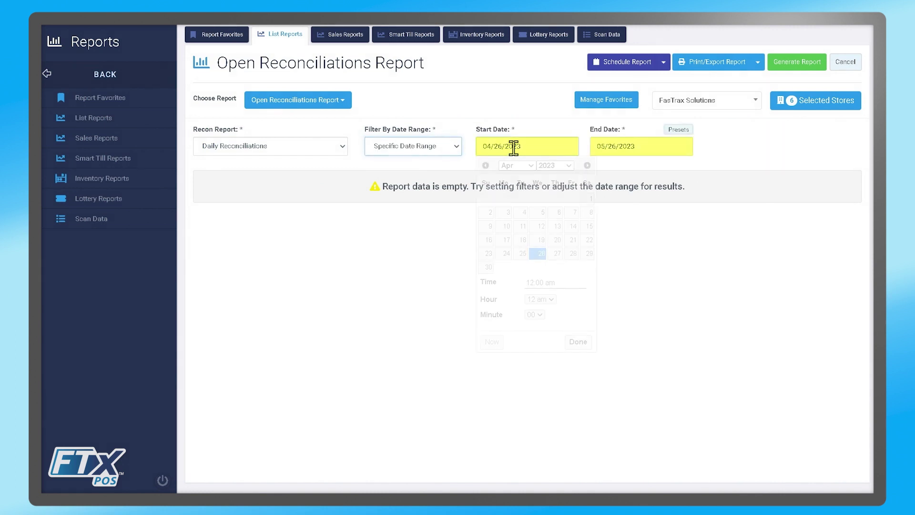
pyautogui.click(682, 135)
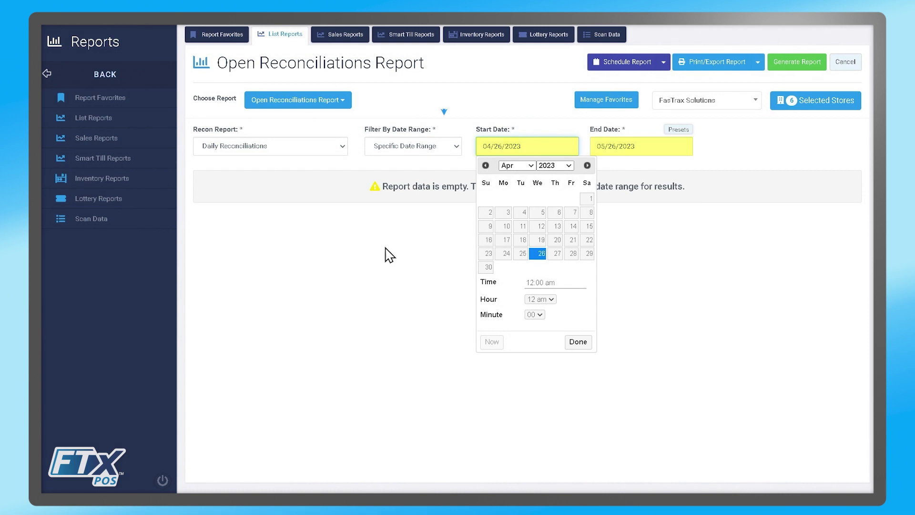
pyautogui.click(372, 240)
pyautogui.click(405, 148)
pyautogui.click(408, 157)
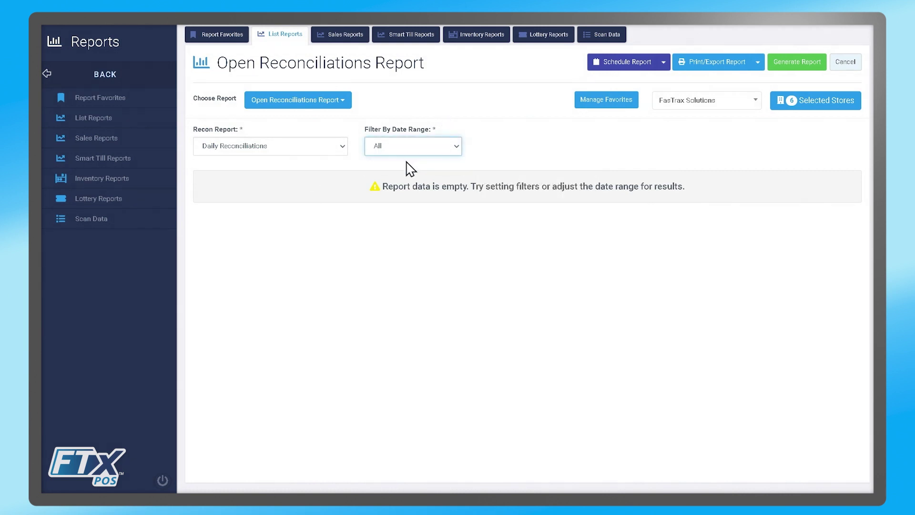
# Generate the Open Reconciliations Report for Daily Reconciliations with the date range on All, and switch to the POS Flag report.
pyautogui.click(809, 71)
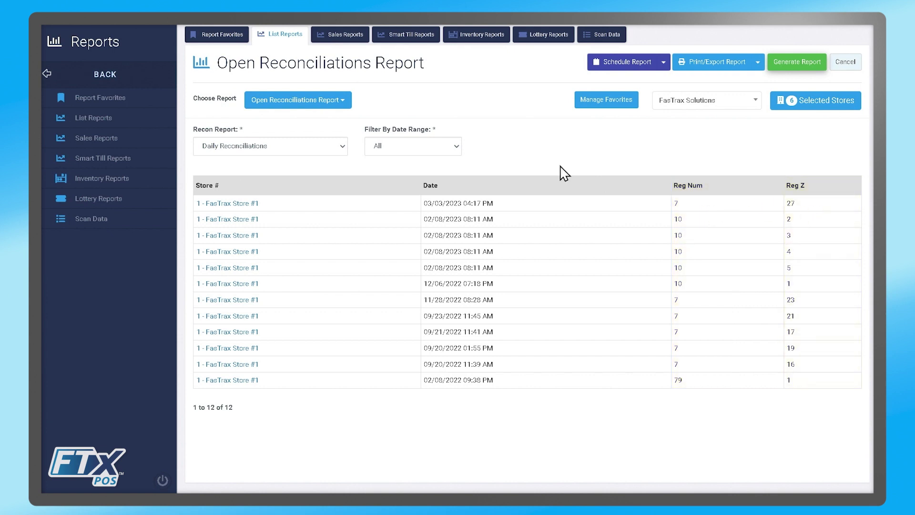
pyautogui.click(290, 114)
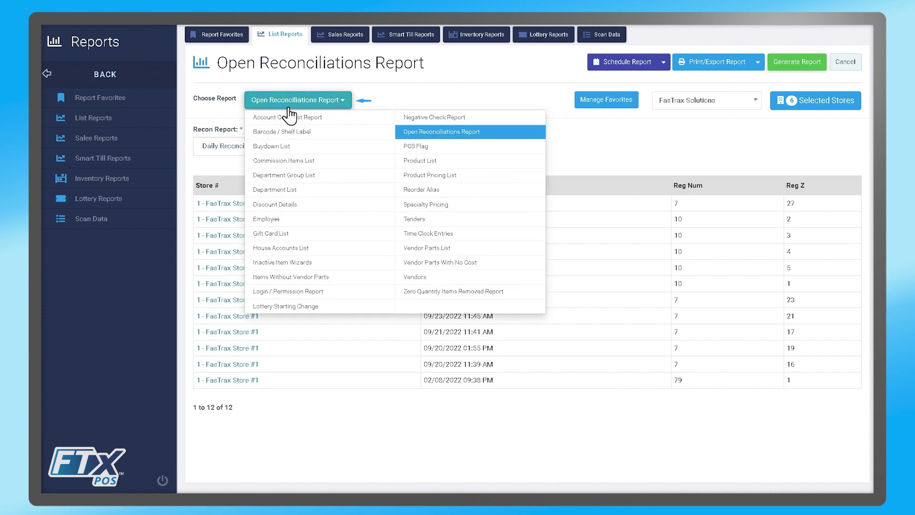
pyautogui.click(459, 148)
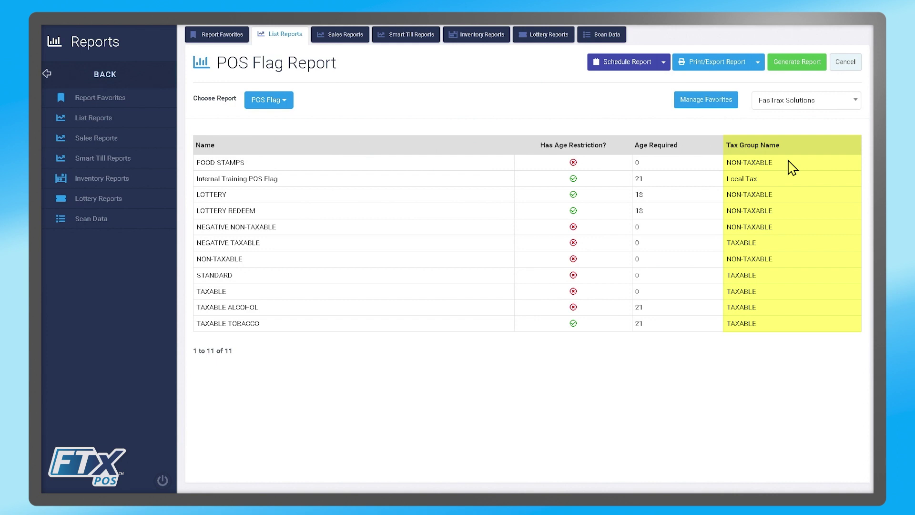
# Switch to the Product List report, set Filter Items to Custom Filter, and check the filter management options without applying any.
pyautogui.click(256, 111)
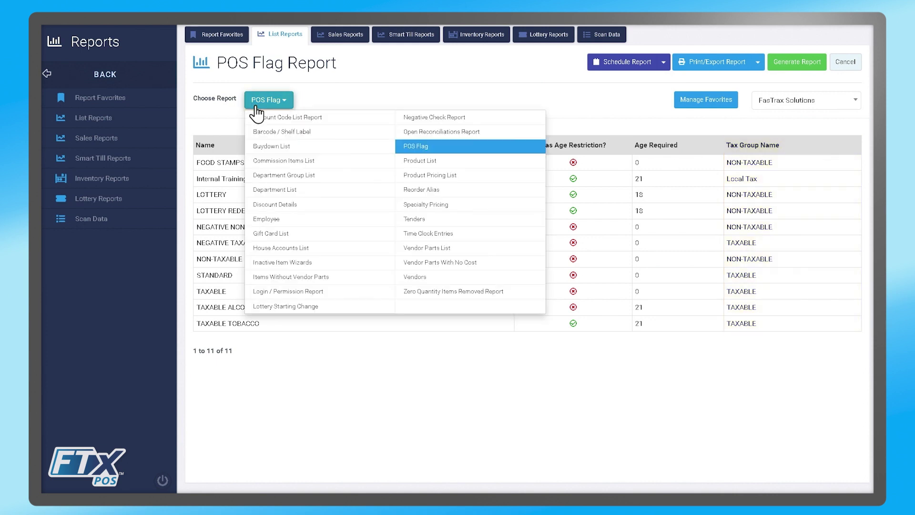
pyautogui.click(422, 164)
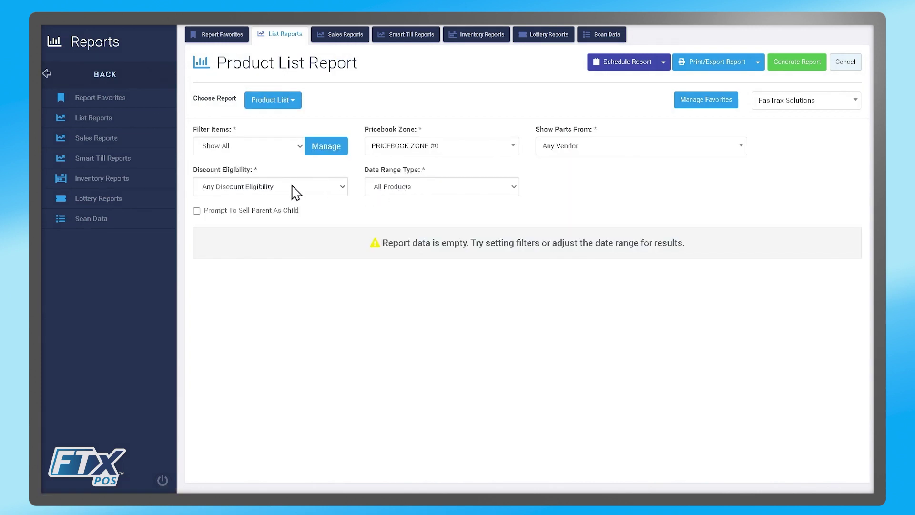
pyautogui.click(299, 146)
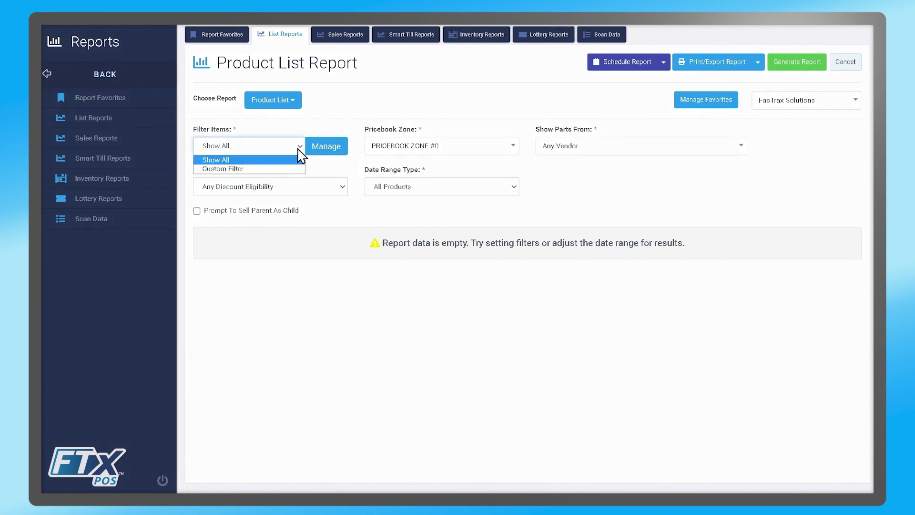
pyautogui.click(288, 168)
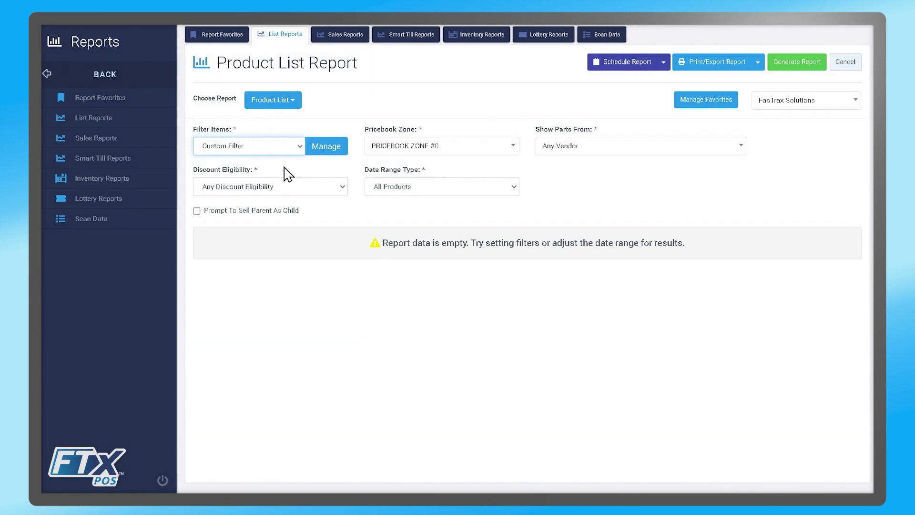
pyautogui.click(326, 148)
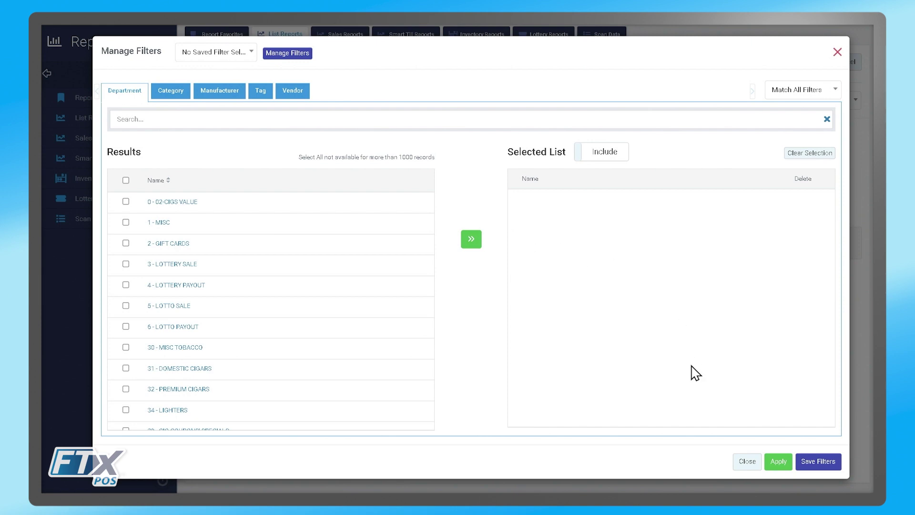
pyautogui.click(741, 461)
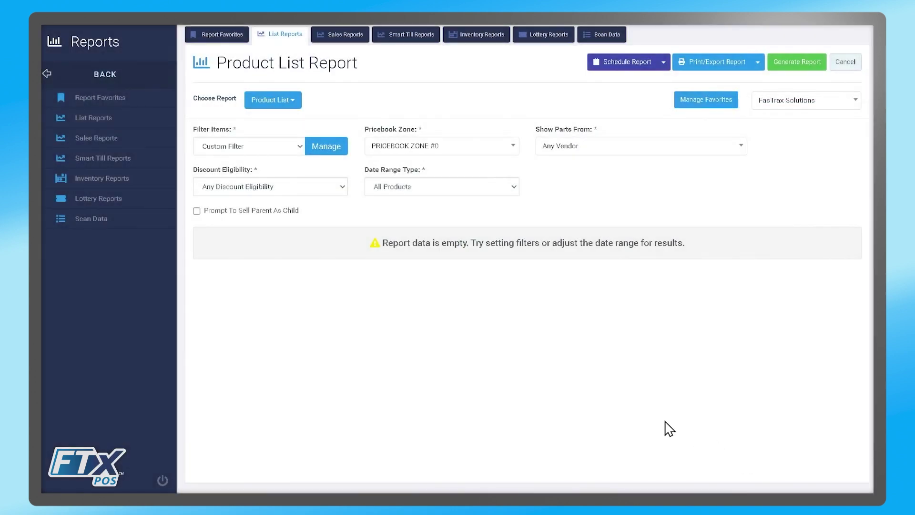
# Check the Product List report's options for pricebook zone, parts vendor, discount eligibility and date range type.
pyautogui.click(433, 147)
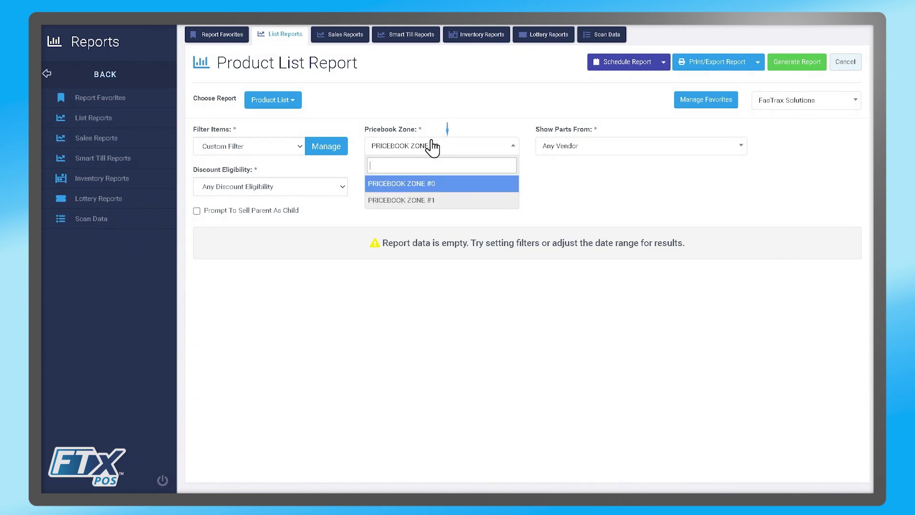
pyautogui.click(433, 147)
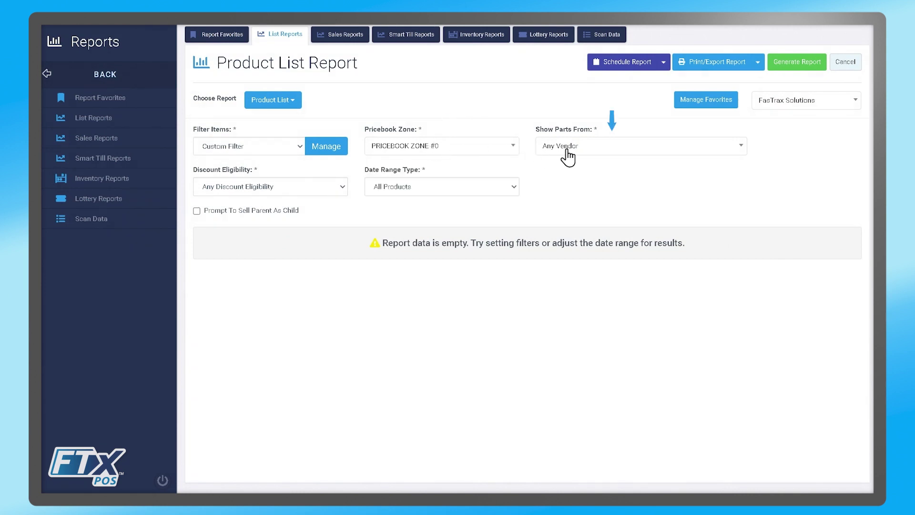
pyautogui.click(571, 155)
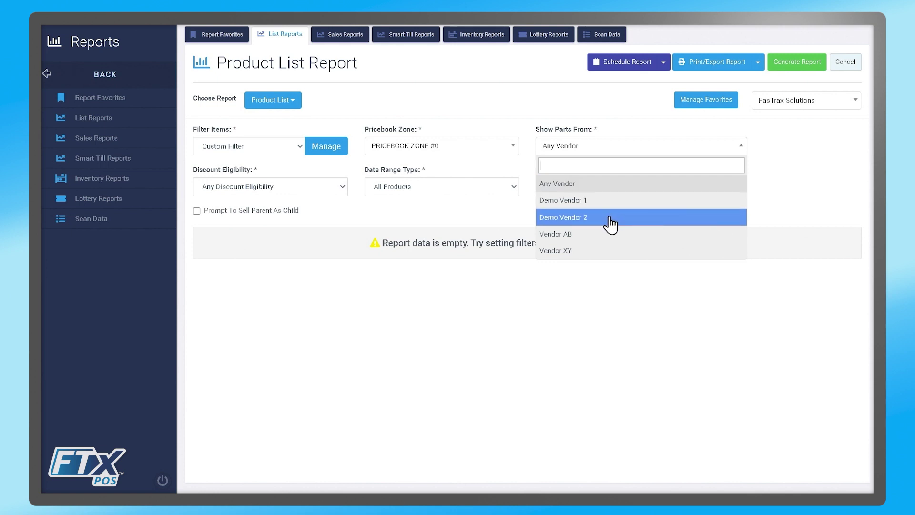
pyautogui.click(323, 195)
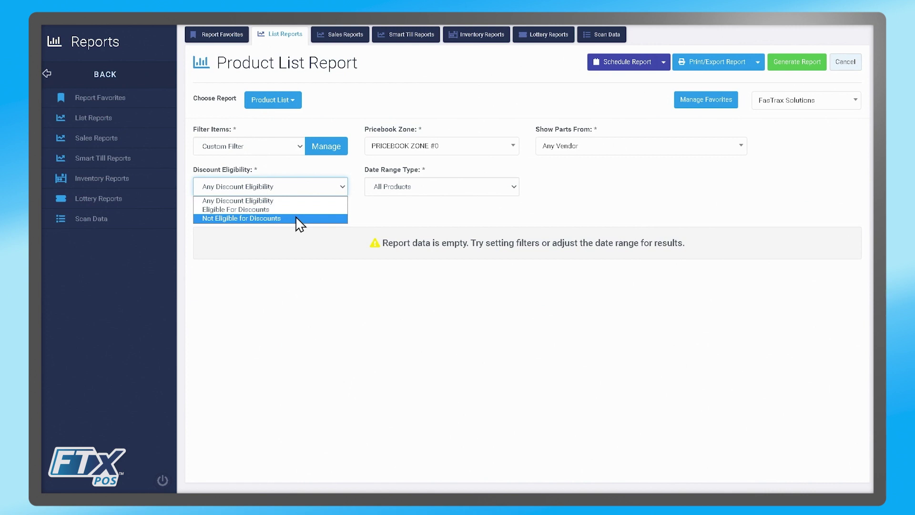
pyautogui.click(408, 193)
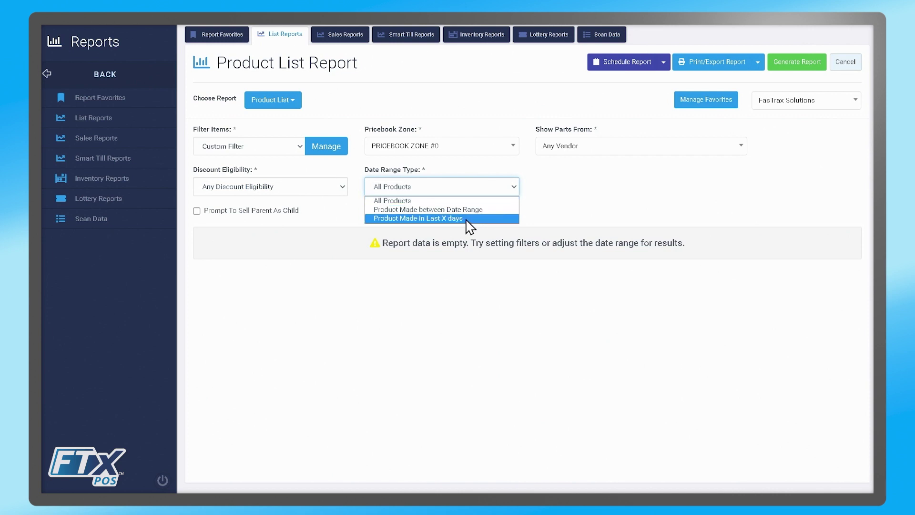
pyautogui.click(244, 231)
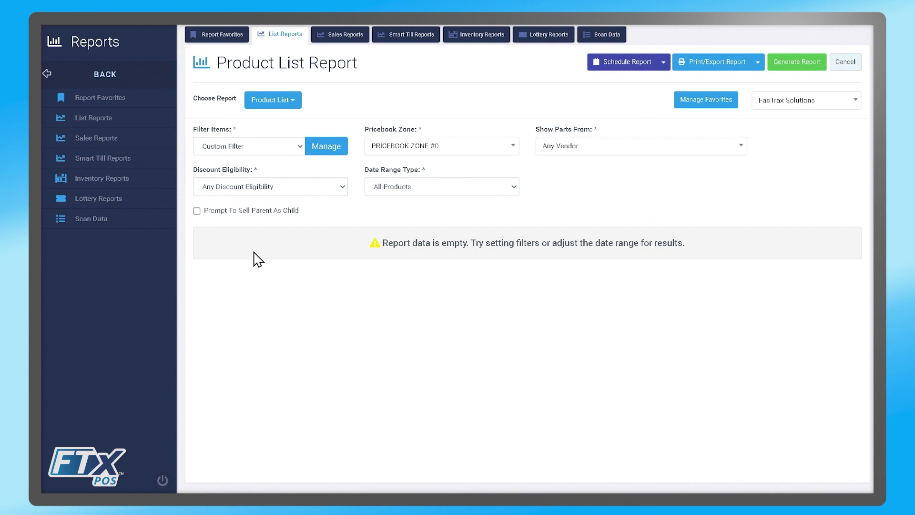
# Generate the Product List report with Filter Items on Show All and review its columns across to POS Flag.
pyautogui.click(792, 68)
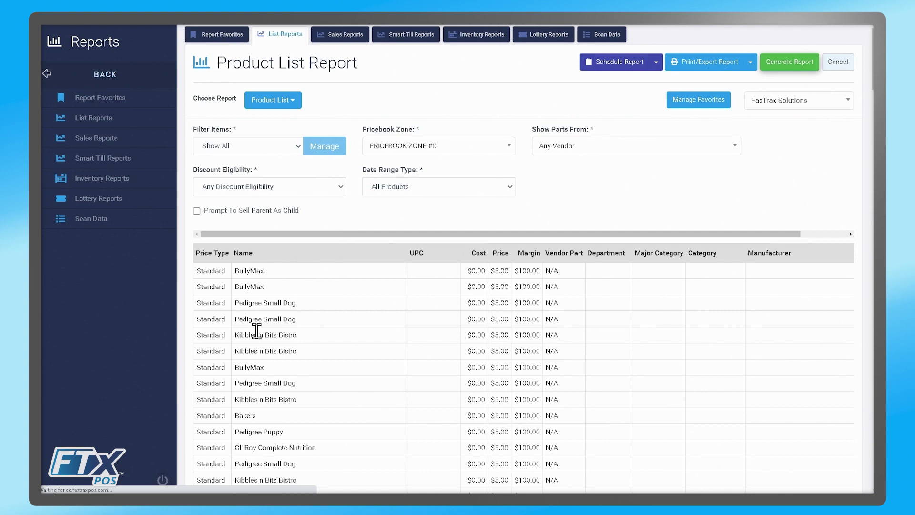
pyautogui.scroll(-2, 257, 329)
pyautogui.scroll(-1, 257, 331)
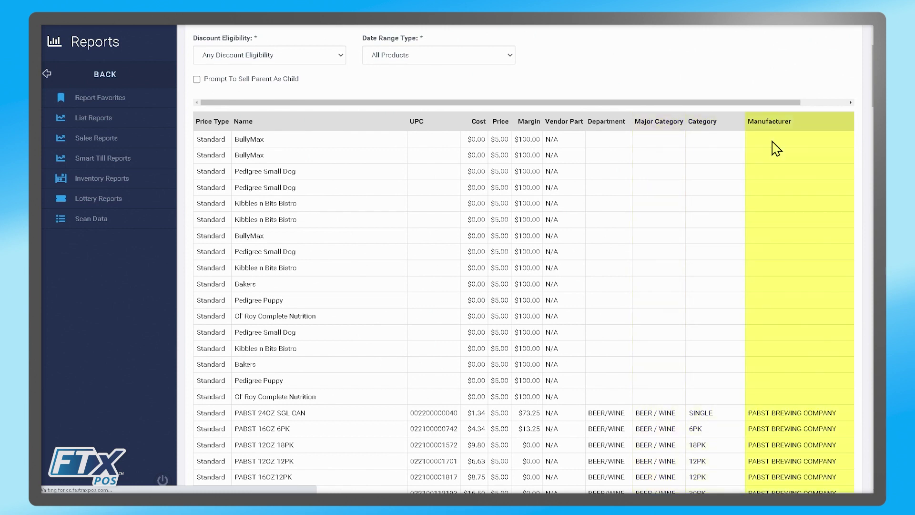
pyautogui.click(851, 103)
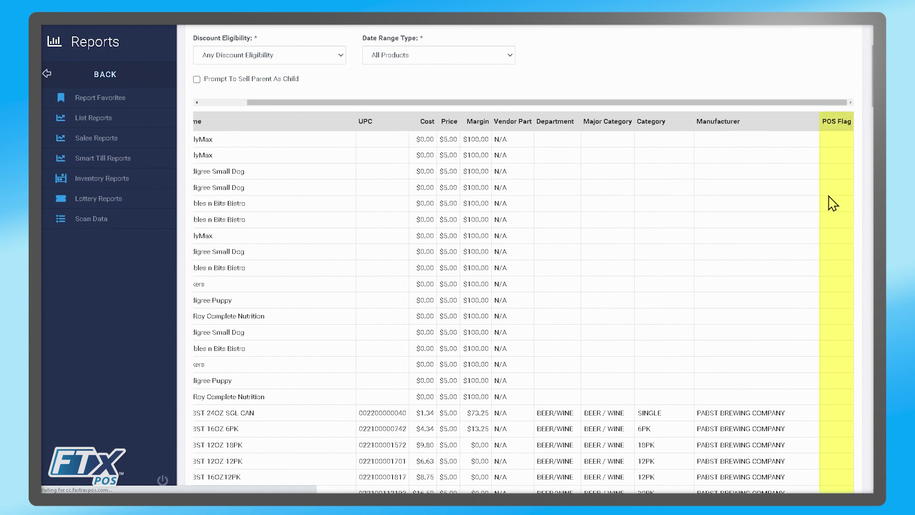
pyautogui.scroll(3, 350, 200)
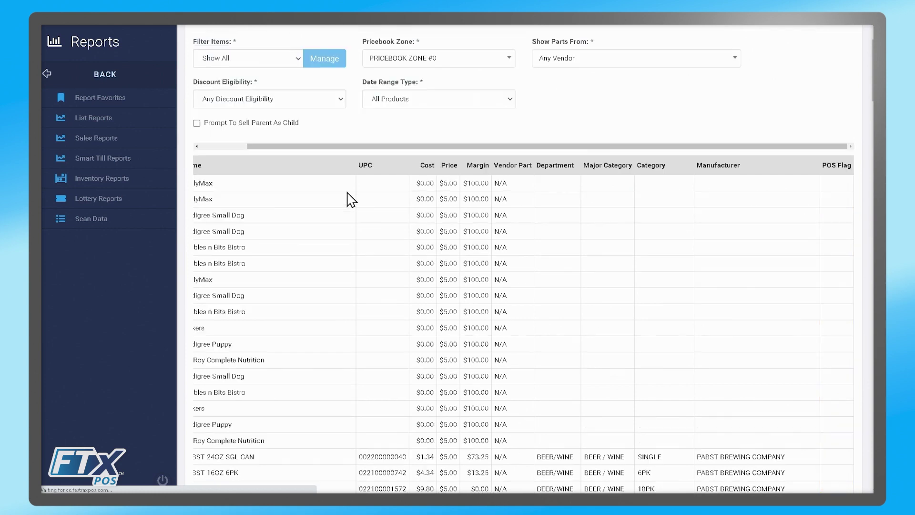